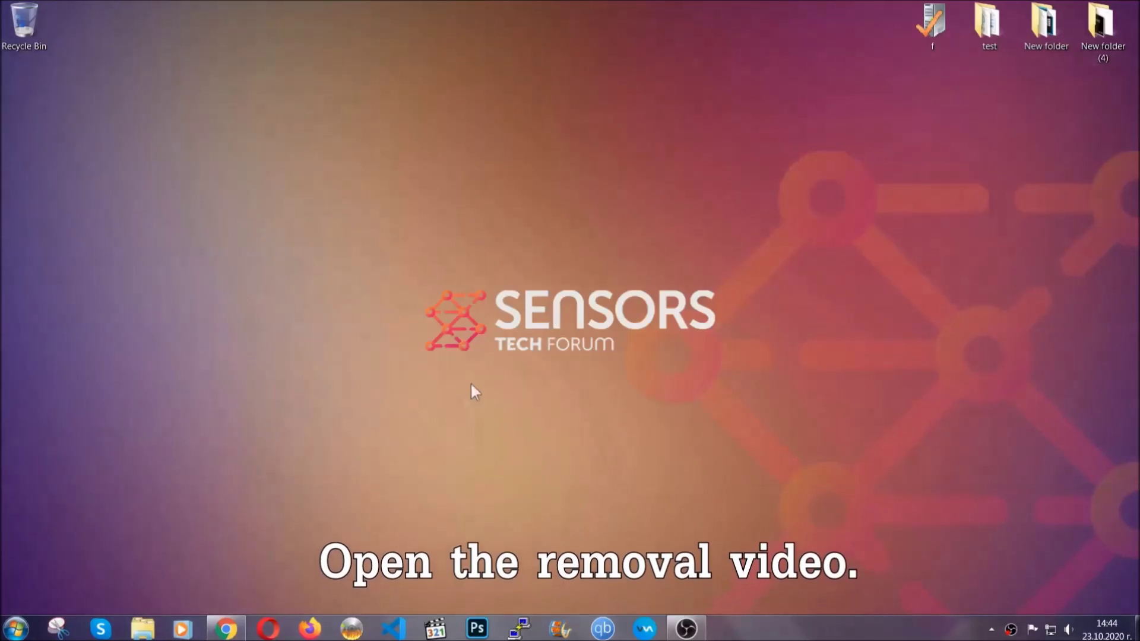
- Follow the video description's SensorsTechForum link and launch the downloaded SpyHunter-Installer.exe
{"action": "left_click", "coordinate": [226, 634]}
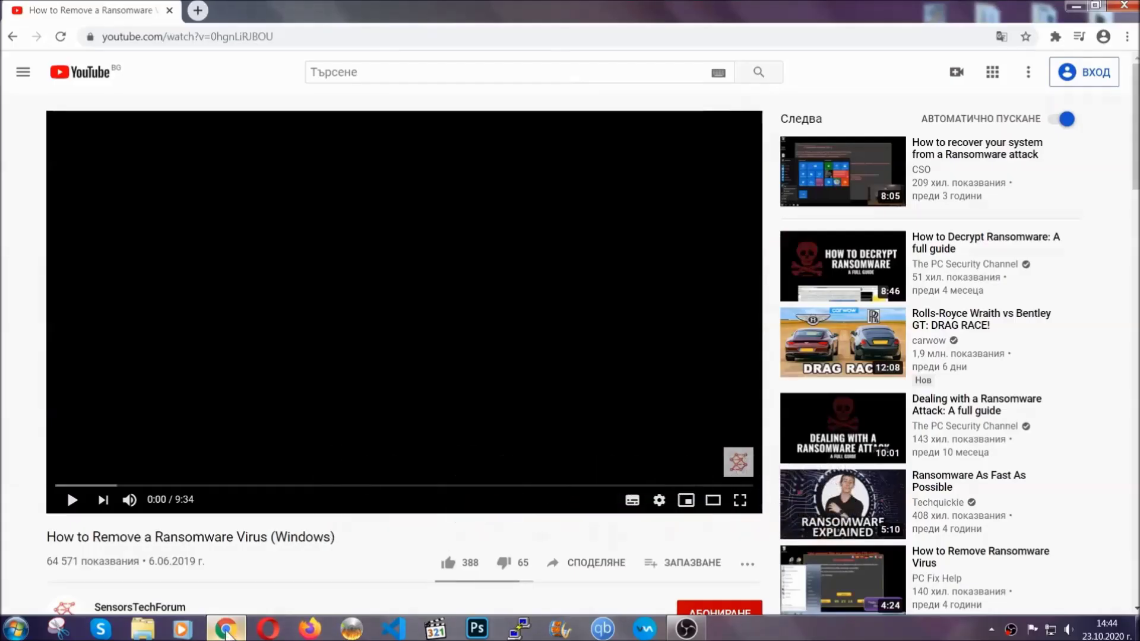
{"action": "scroll", "coordinate": [208, 487], "scroll_direction": "down", "scroll_amount": 4}
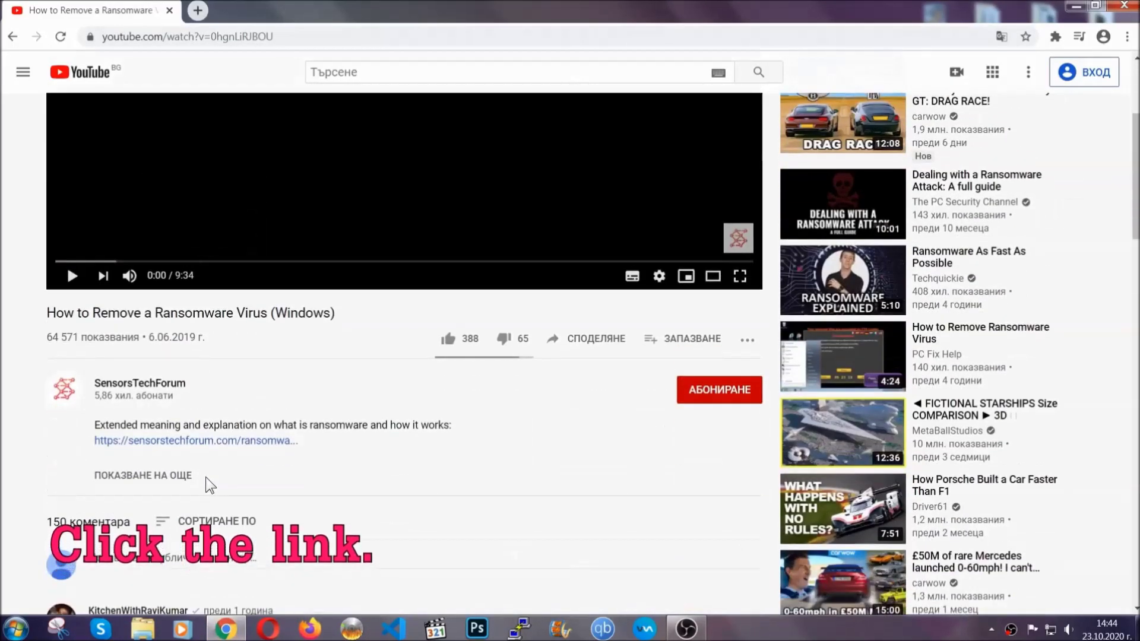
{"action": "left_click", "coordinate": [227, 445]}
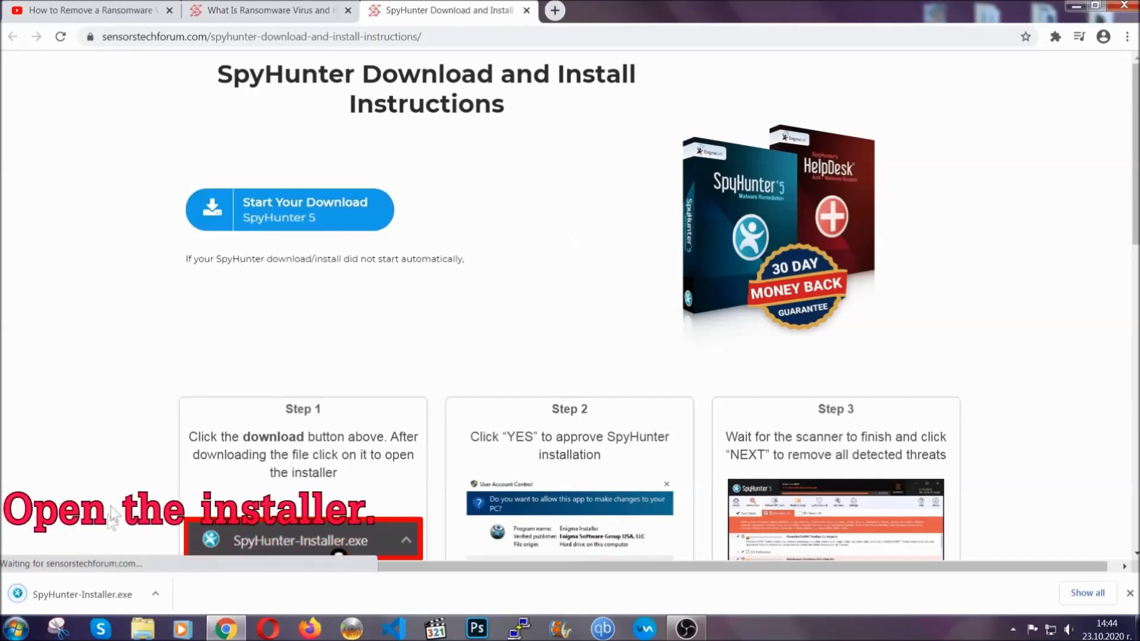
{"action": "left_click", "coordinate": [81, 592]}
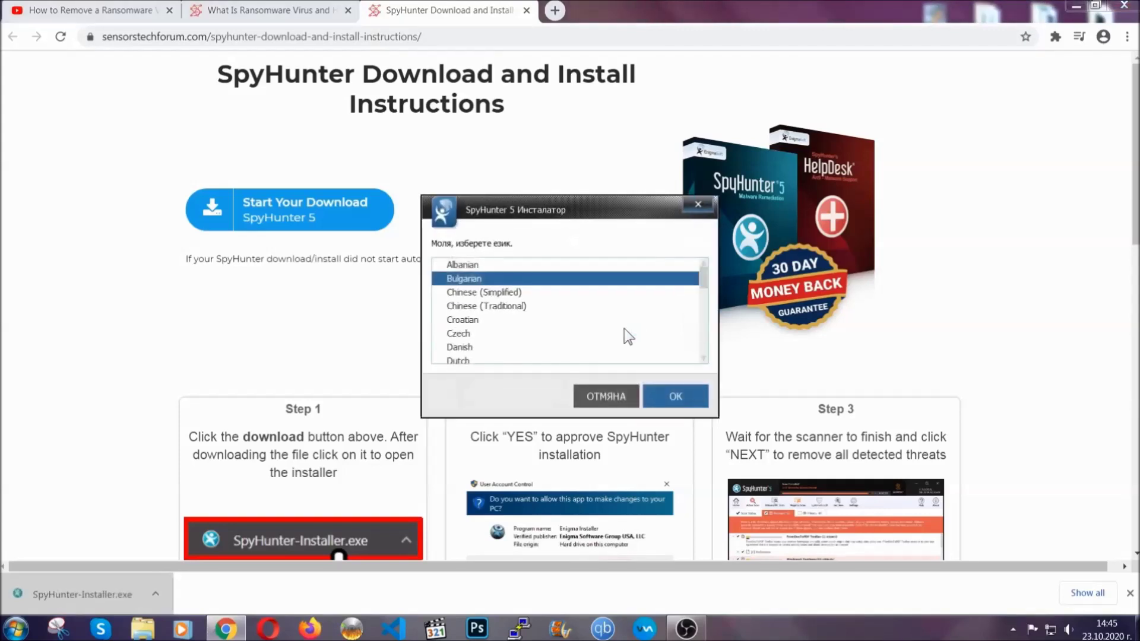
- Choose English, accept the EULA and Privacy Policy, then run Accept & Install through to Finish
{"action": "scroll", "coordinate": [585, 326], "scroll_direction": "down", "scroll_amount": 2}
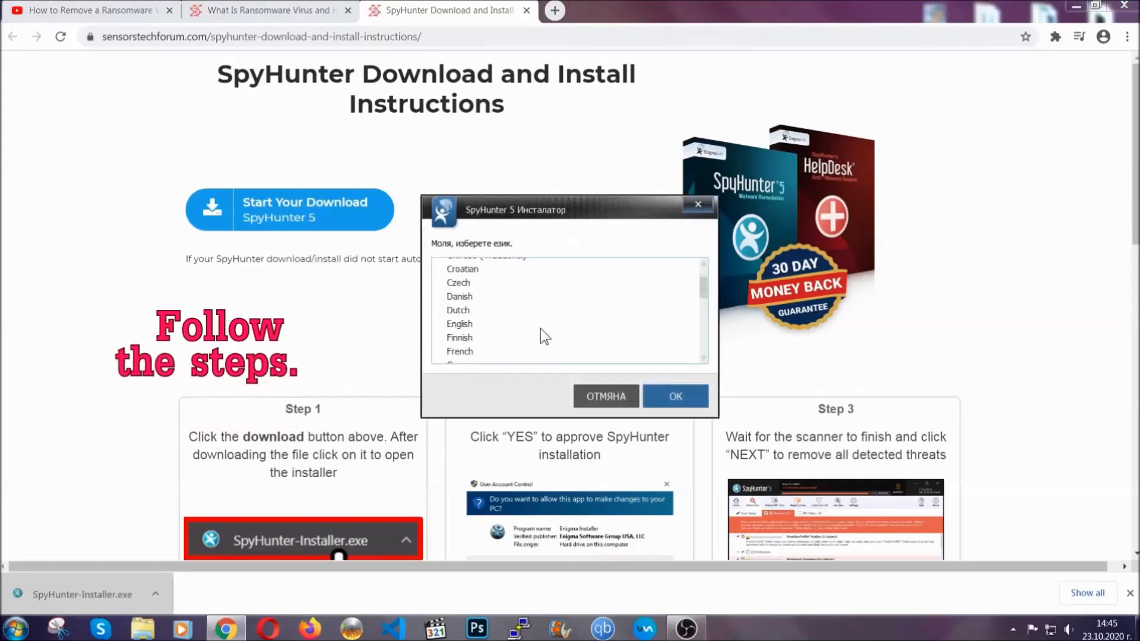
{"action": "left_click", "coordinate": [536, 325]}
{"action": "left_click", "coordinate": [671, 395]}
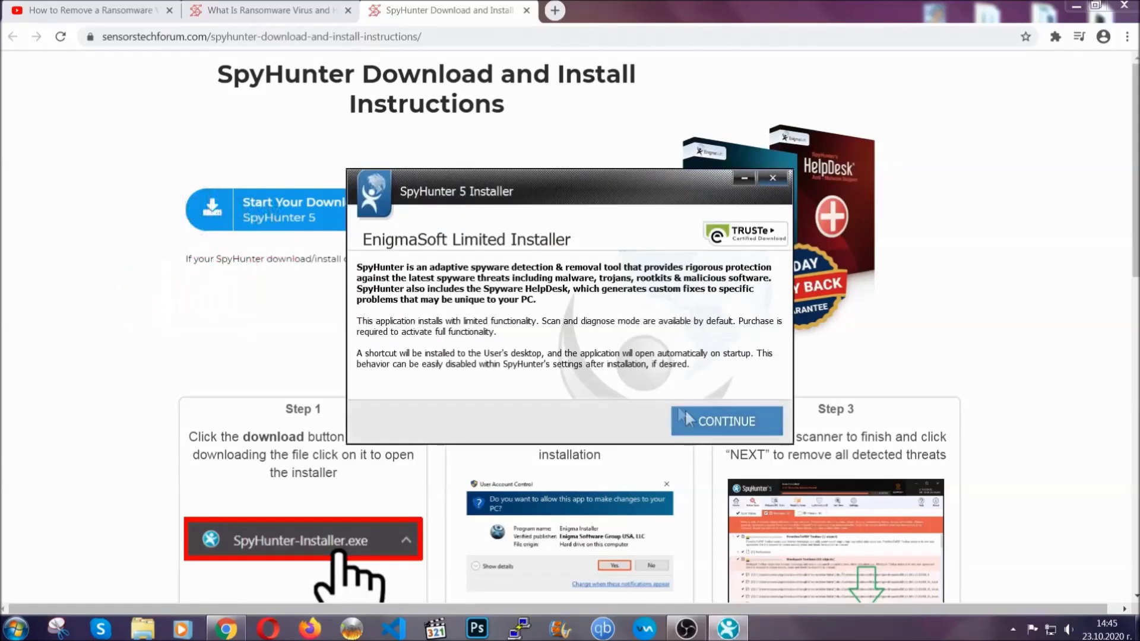
{"action": "left_click", "coordinate": [687, 416]}
{"action": "left_click", "coordinate": [654, 385]}
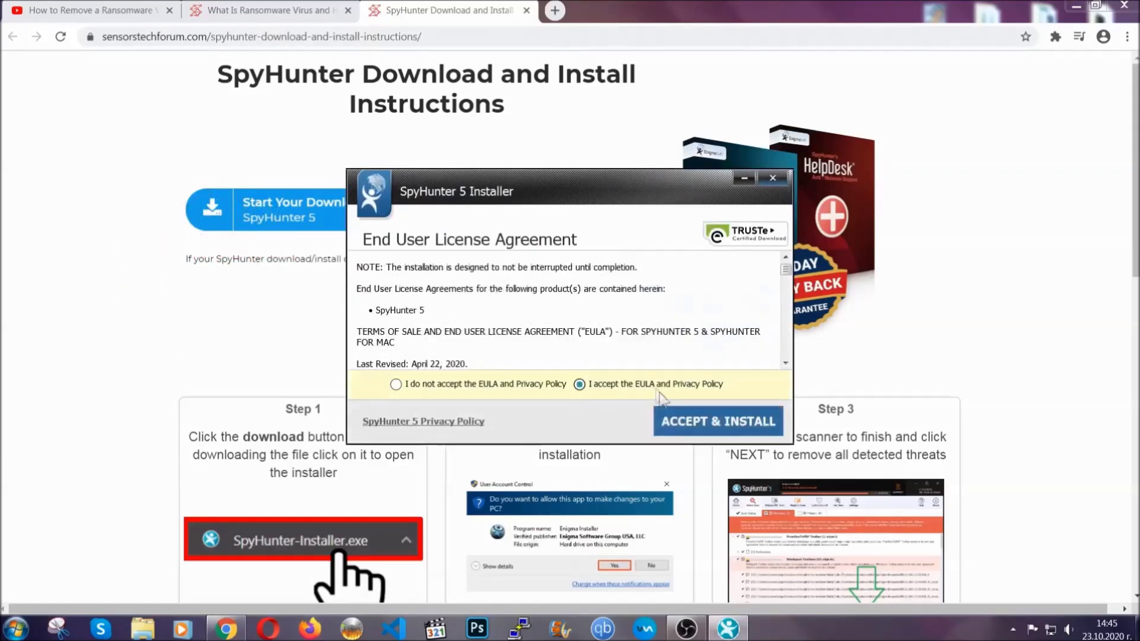
{"action": "left_click", "coordinate": [681, 422]}
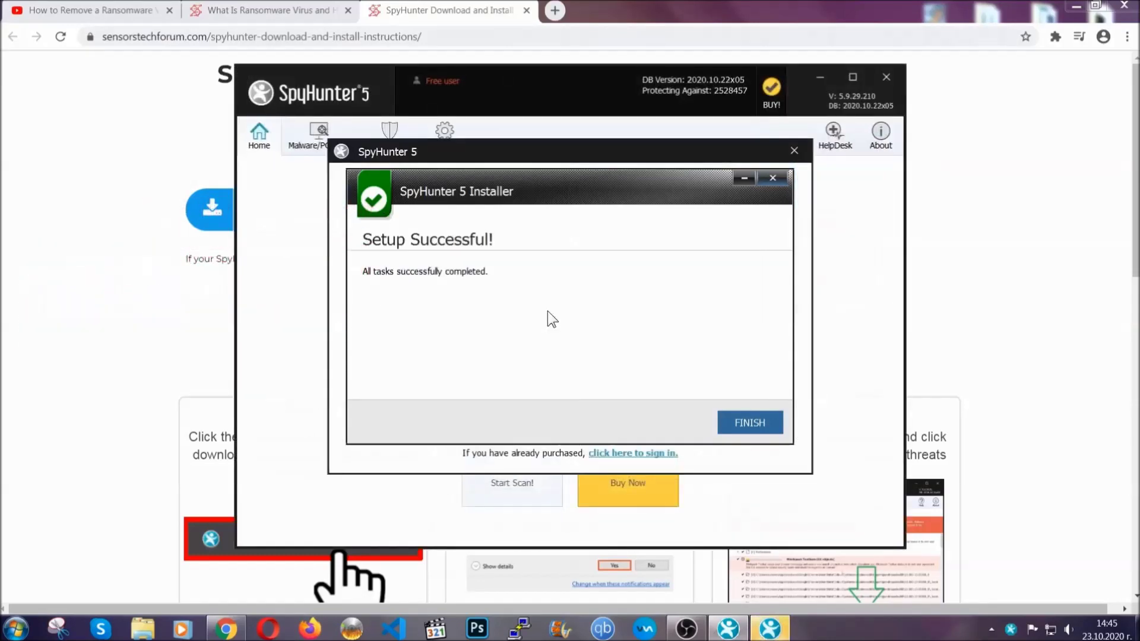
{"action": "left_click", "coordinate": [730, 426]}
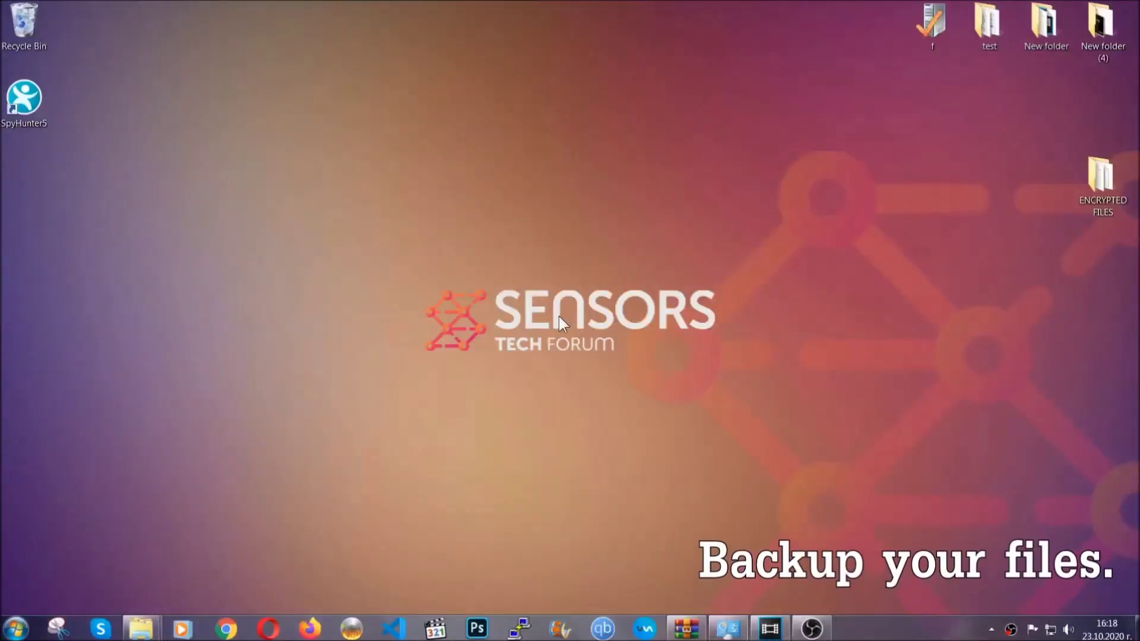
- Copy all six .efji files in the ENCRYPTED FILES folder
{"action": "double_click", "coordinate": [1095, 183]}
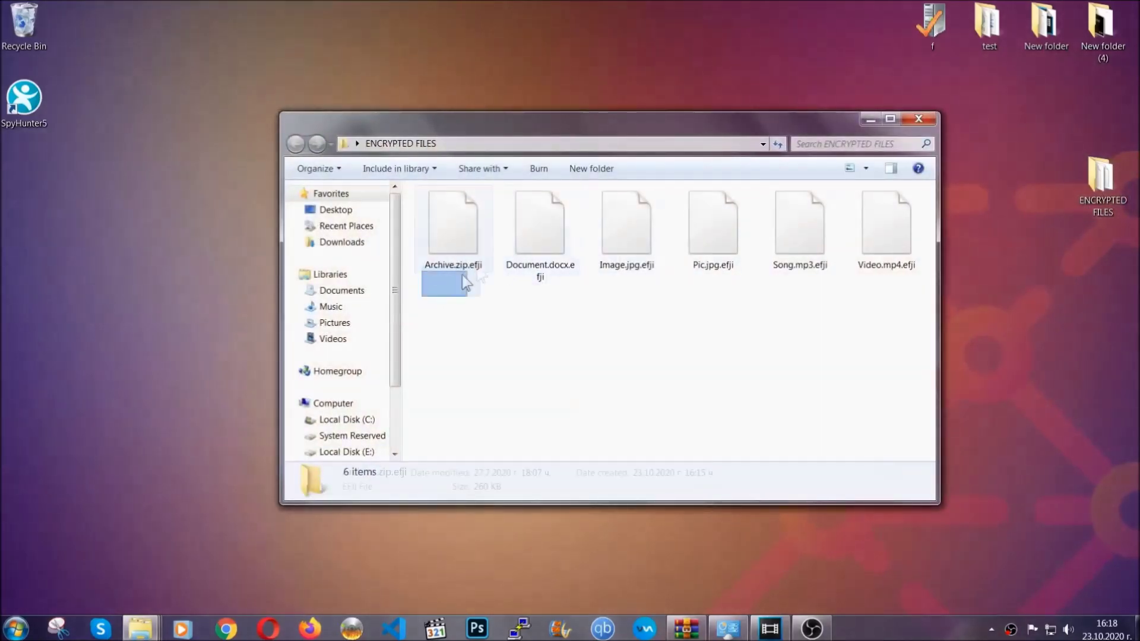
{"action": "left_click_drag", "start_coordinate": [465, 274], "coordinate": [892, 211]}
{"action": "right_click", "coordinate": [892, 211]}
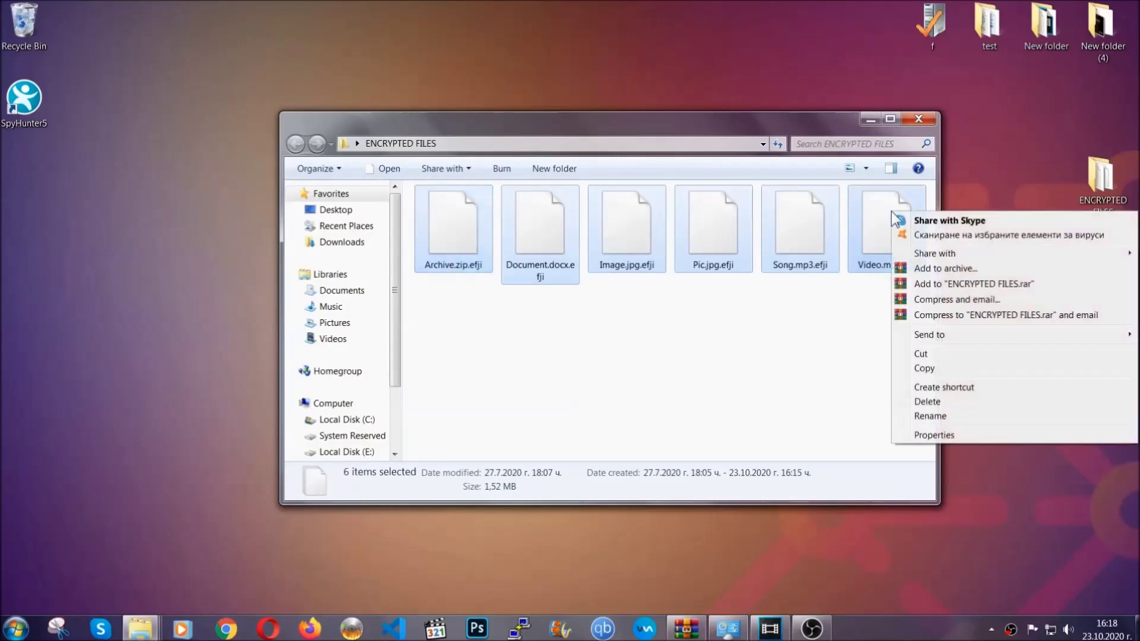
{"action": "left_click", "coordinate": [924, 370]}
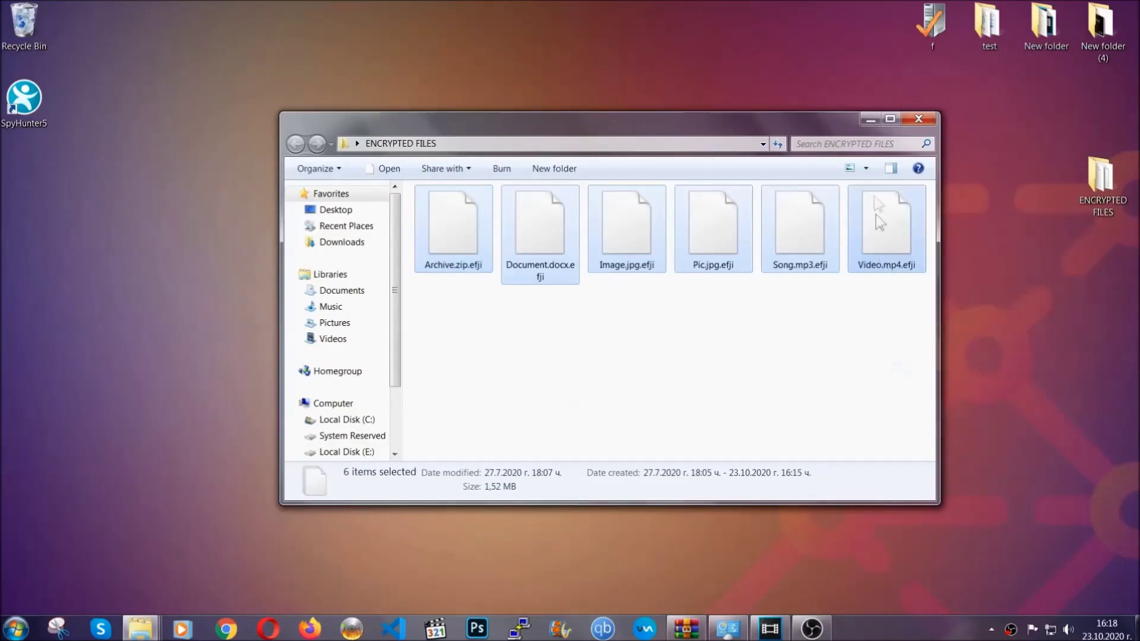
- Paste the six files onto FLASH DRIVE (H:) and close the drive window
{"action": "left_click", "coordinate": [870, 120]}
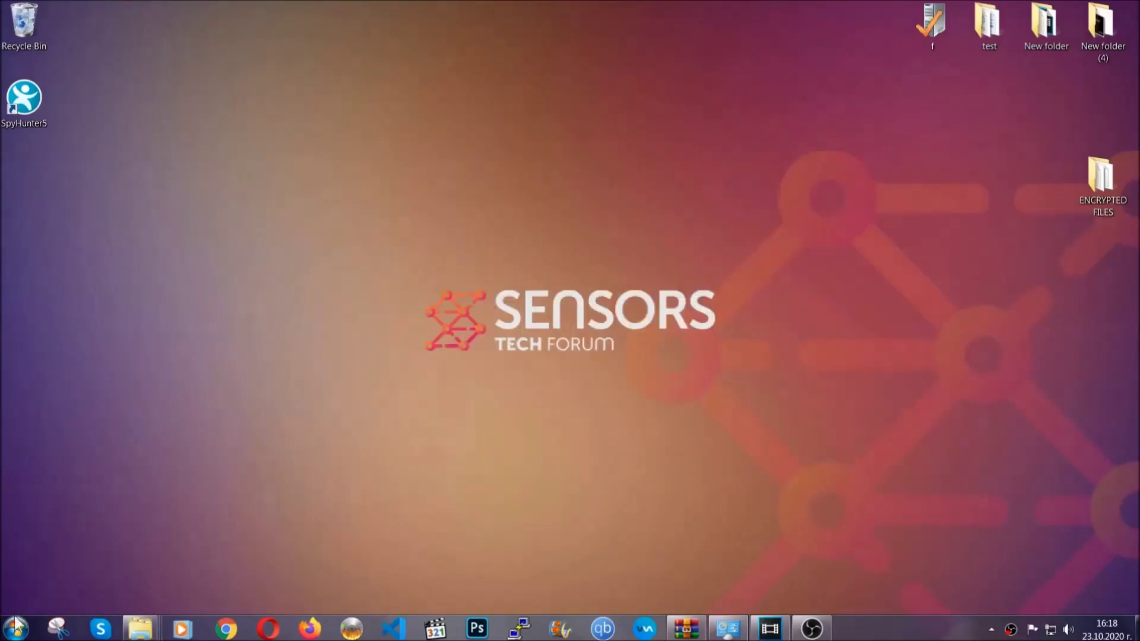
{"action": "left_click", "coordinate": [15, 628]}
{"action": "left_click", "coordinate": [216, 442]}
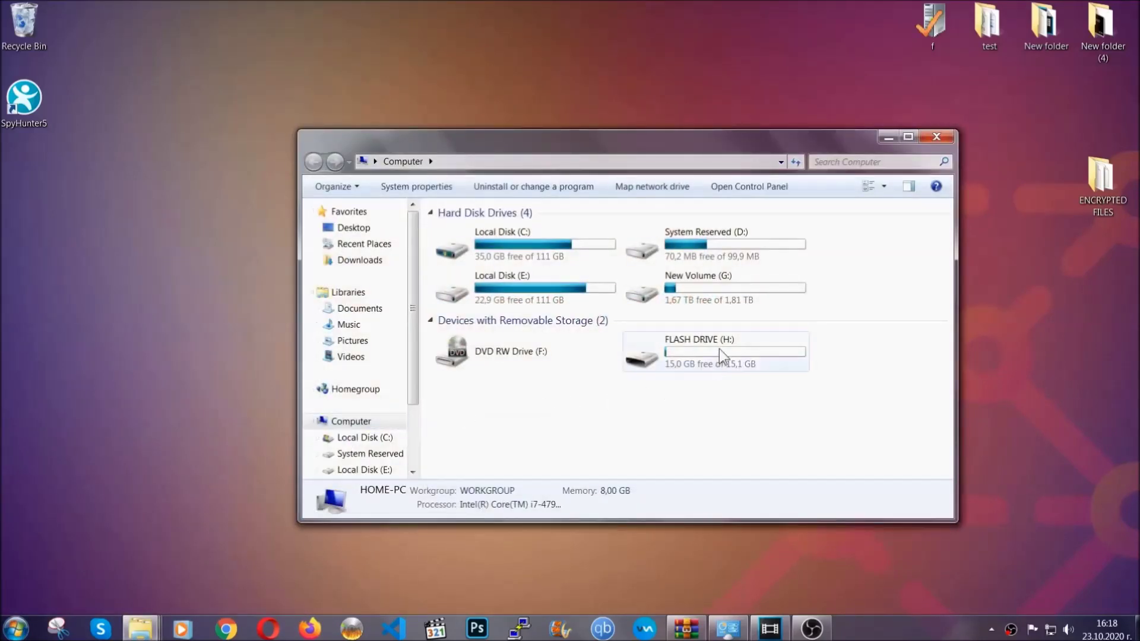
{"action": "double_click", "coordinate": [718, 348]}
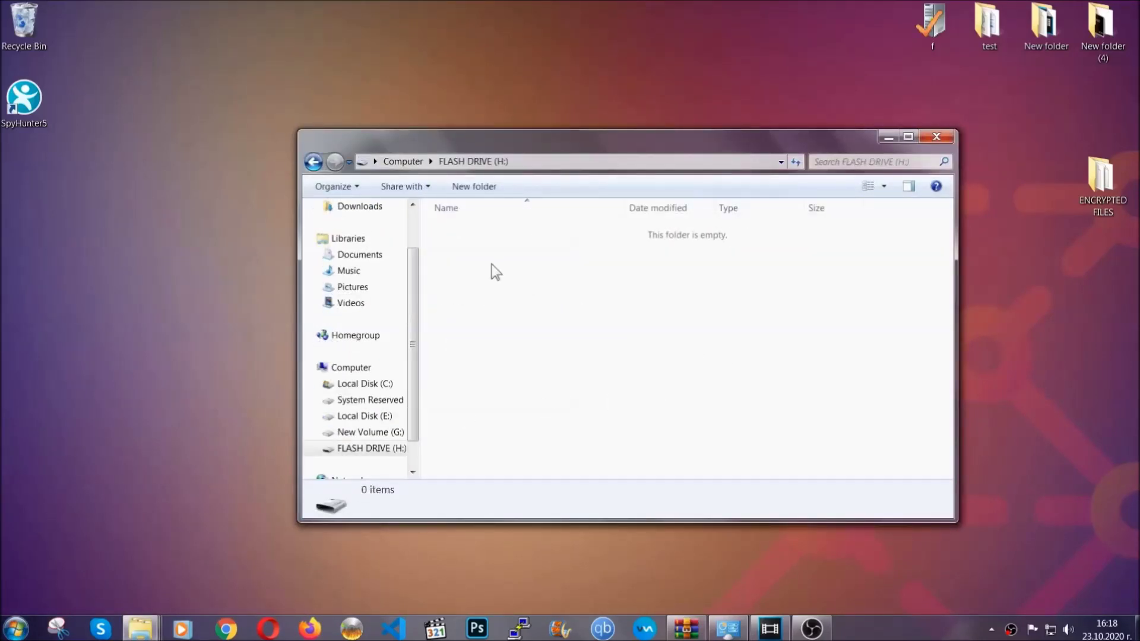
{"action": "right_click", "coordinate": [493, 267]}
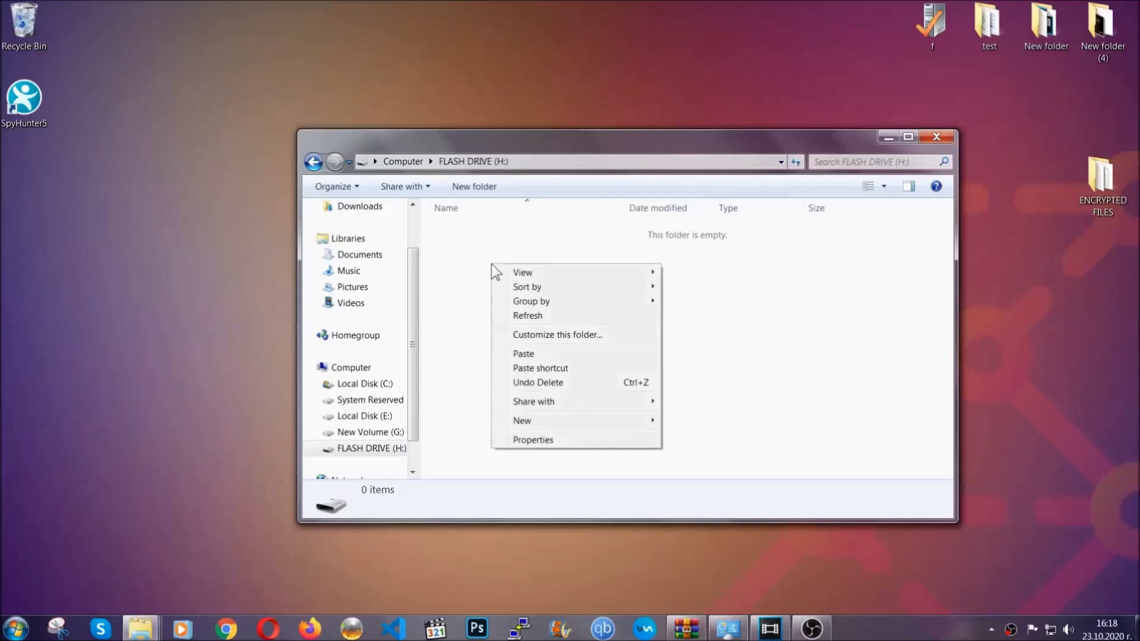
{"action": "left_click", "coordinate": [519, 354]}
{"action": "left_click", "coordinate": [519, 355]}
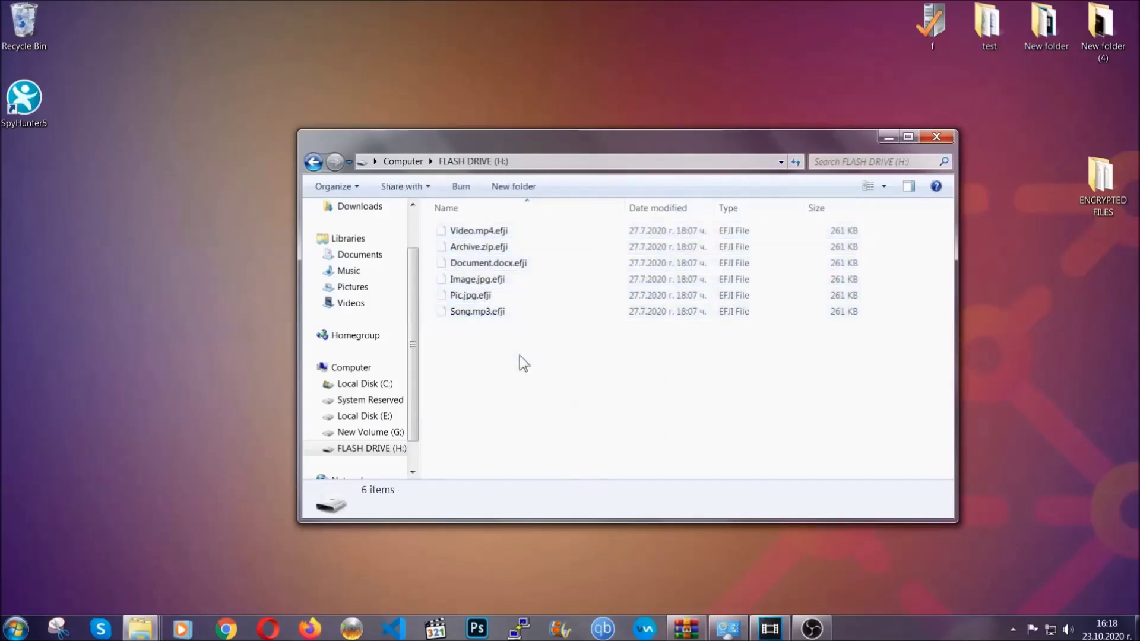
{"action": "left_click", "coordinate": [937, 137]}
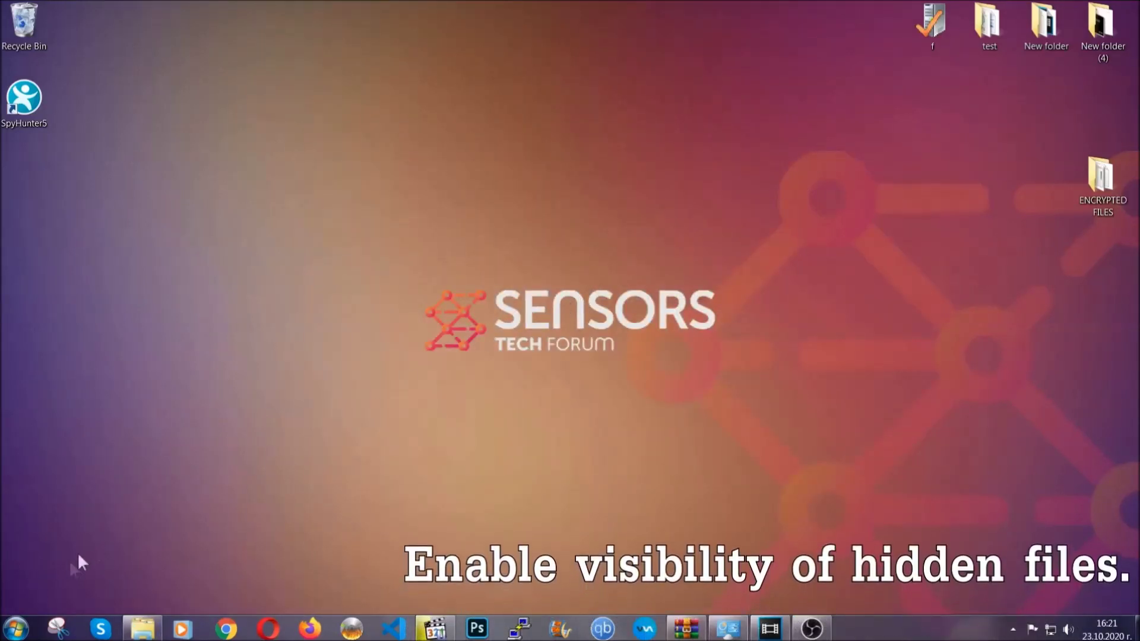
- Find 'show hidden files and folders' in Start search and turn on Show hidden files, folders, and drives
{"action": "left_click", "coordinate": [15, 628]}
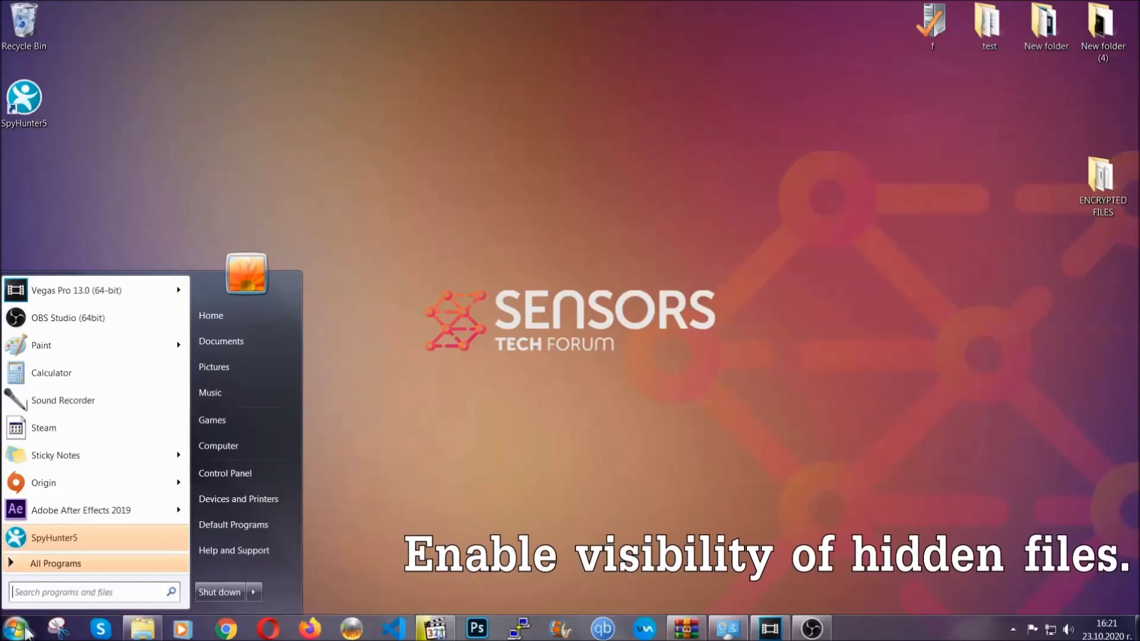
{"action": "left_click", "coordinate": [51, 589]}
{"action": "type", "text": "showh"}
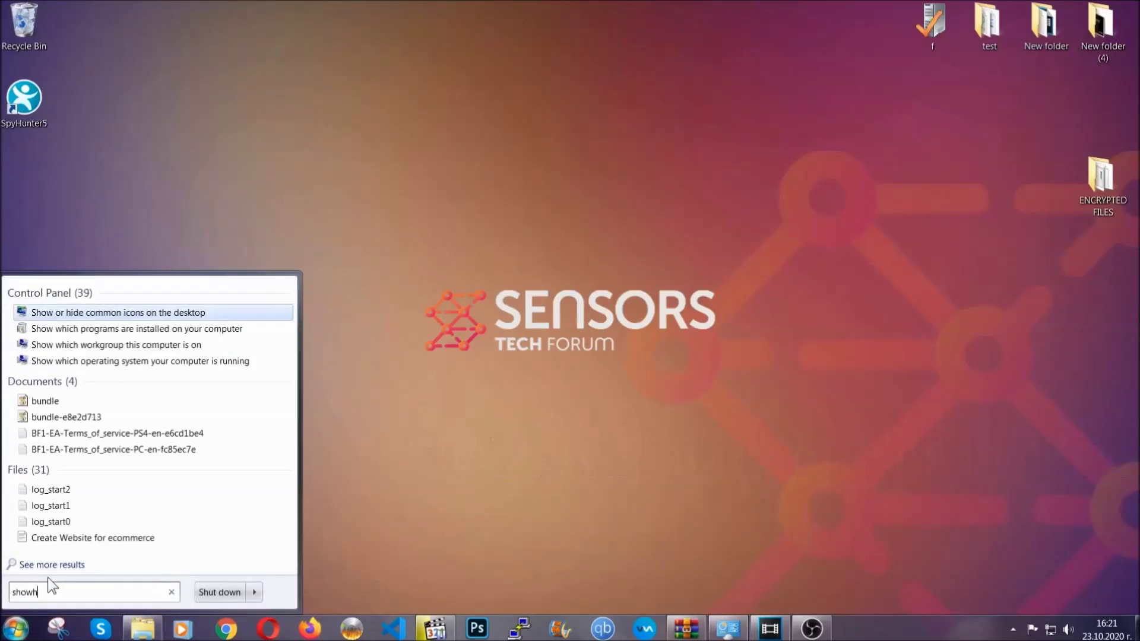
{"action": "key", "text": "BackSpace"}
{"action": "type", "text": "hidden f"}
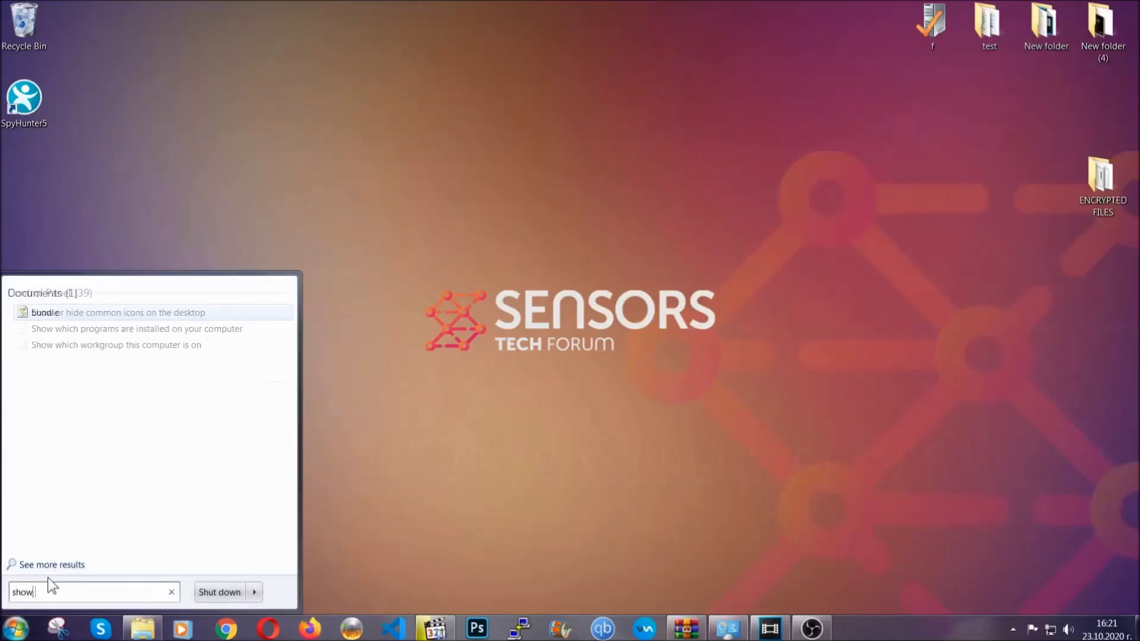
{"action": "type", "text": "iles and folders"}
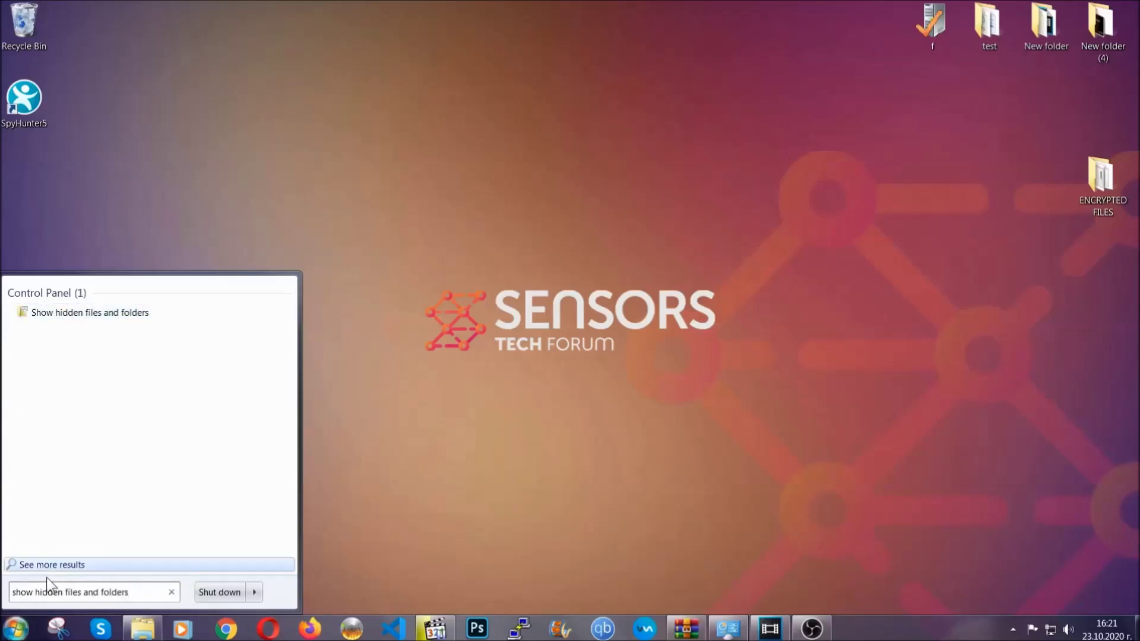
{"action": "left_click", "coordinate": [134, 315]}
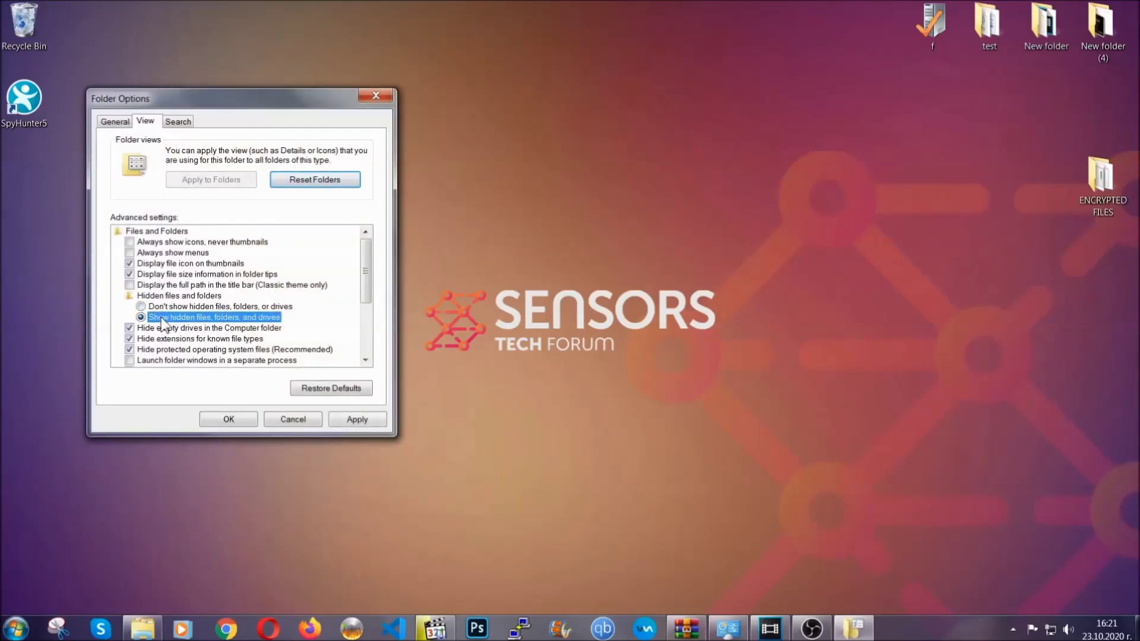
{"action": "left_click", "coordinate": [352, 423]}
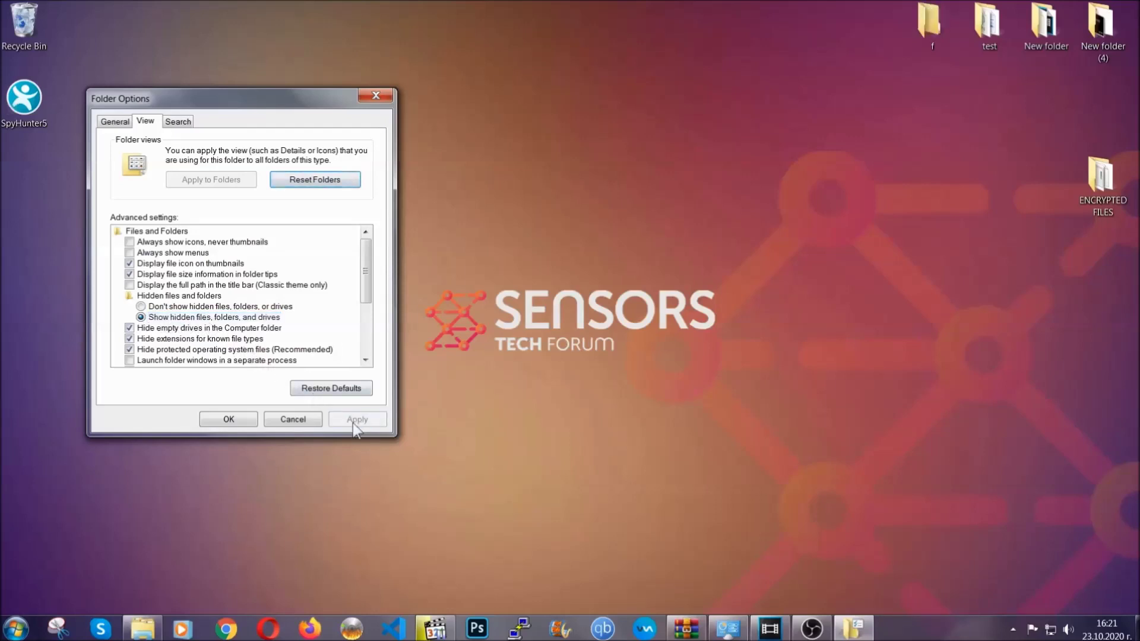
{"action": "left_click", "coordinate": [229, 420]}
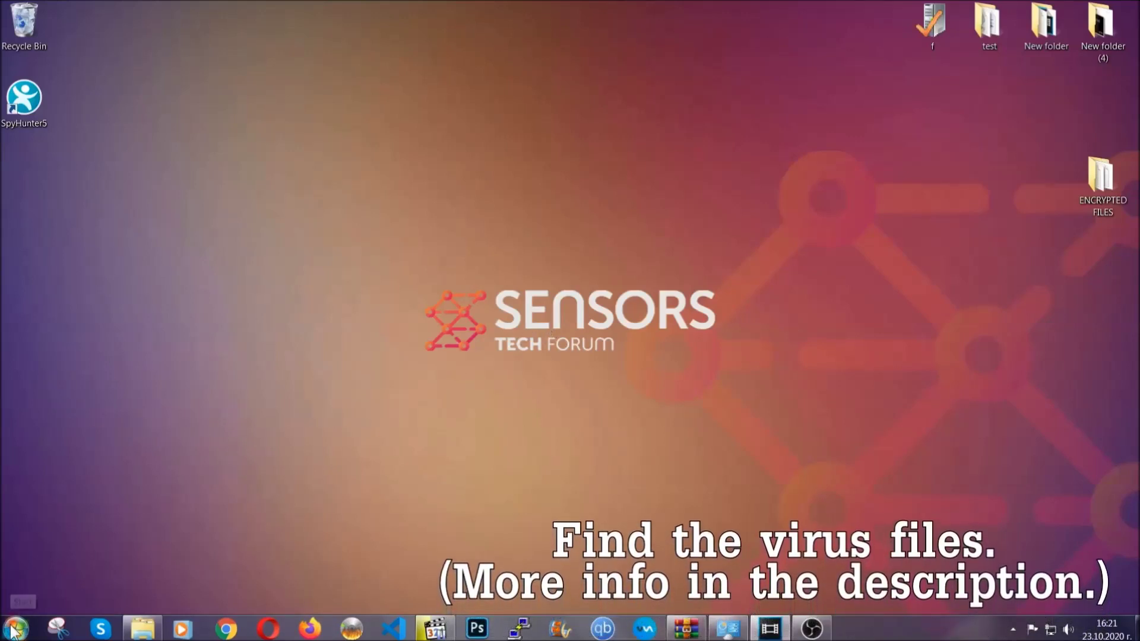
- Search the whole computer for 'fileextension:exe Example Vir' to locate the virus program
{"action": "key", "text": "super"}
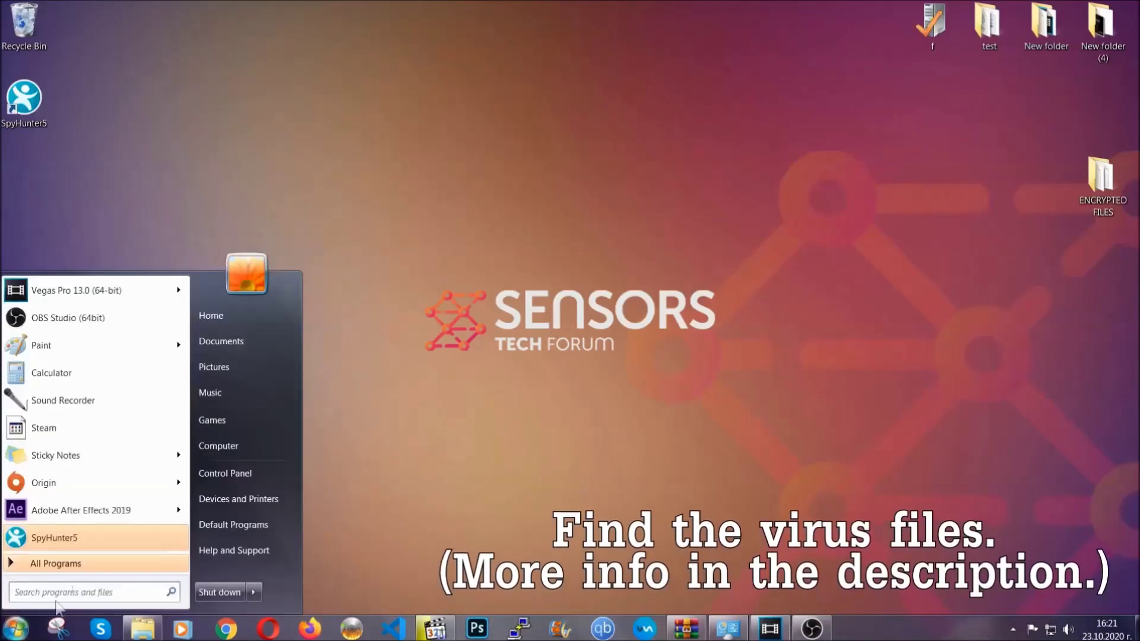
{"action": "left_click", "coordinate": [235, 445]}
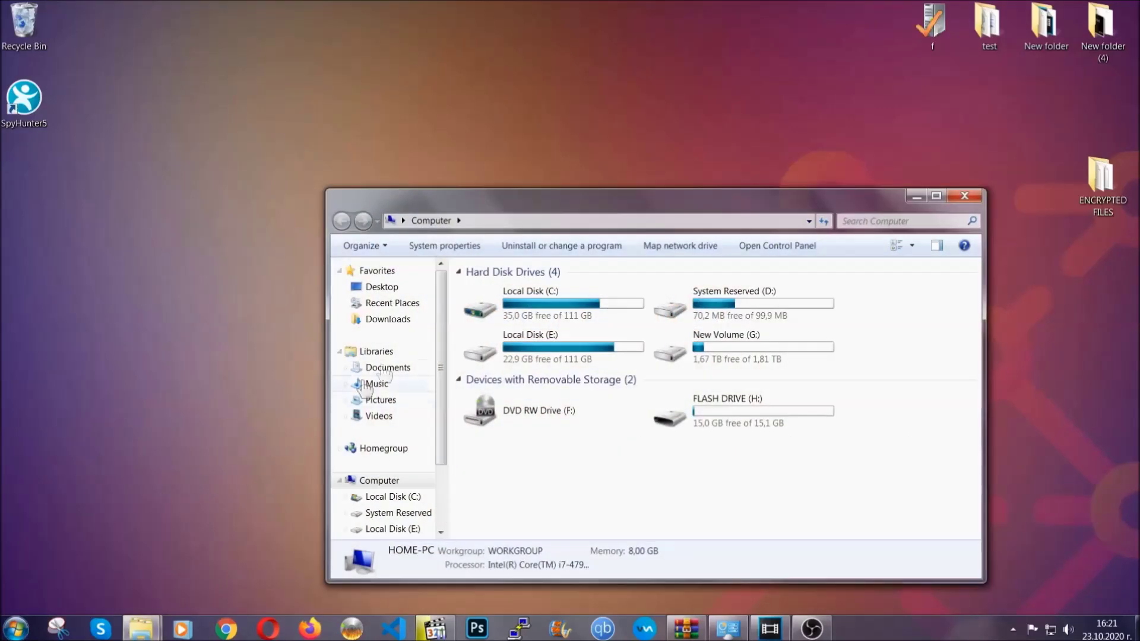
{"action": "left_click_drag", "start_coordinate": [620, 207], "coordinate": [545, 158]}
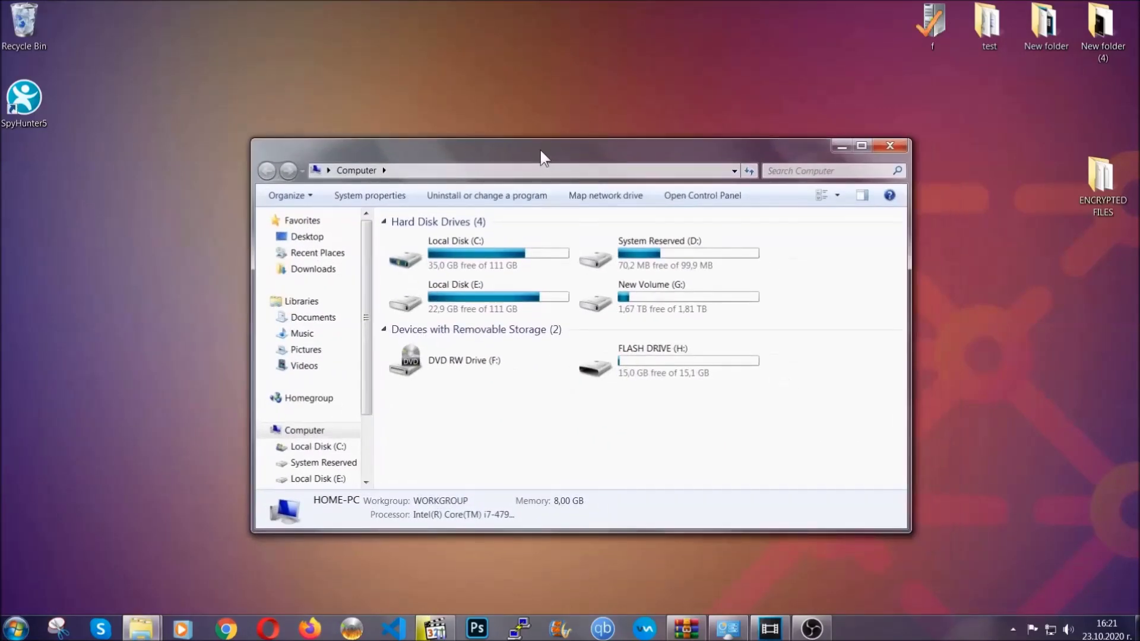
{"action": "left_click", "coordinate": [775, 171]}
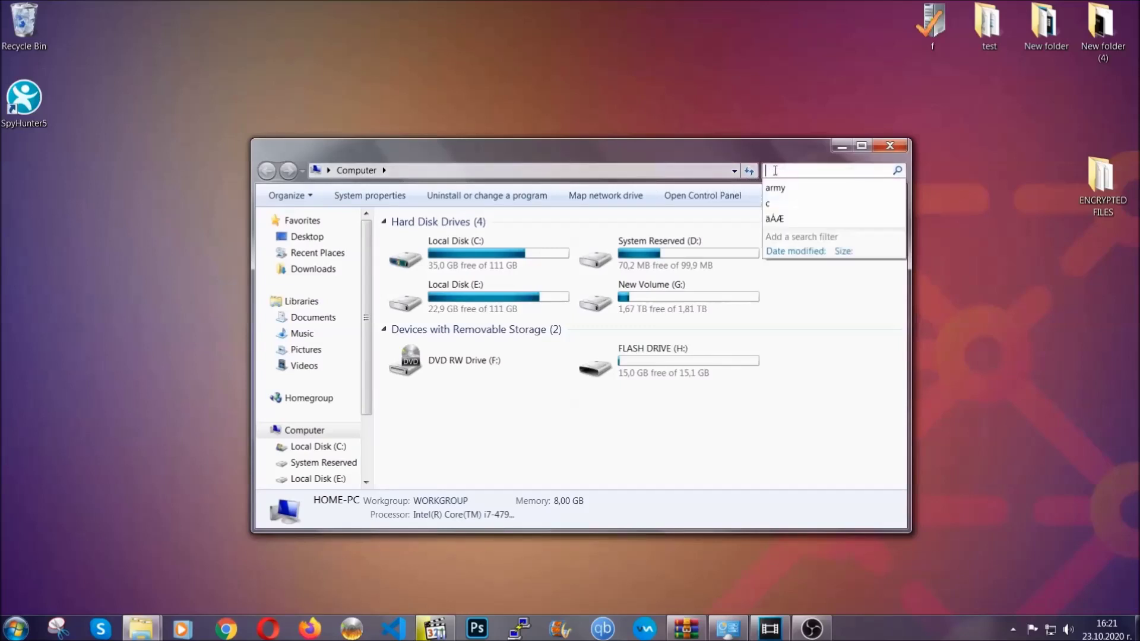
{"action": "type", "text": "file"}
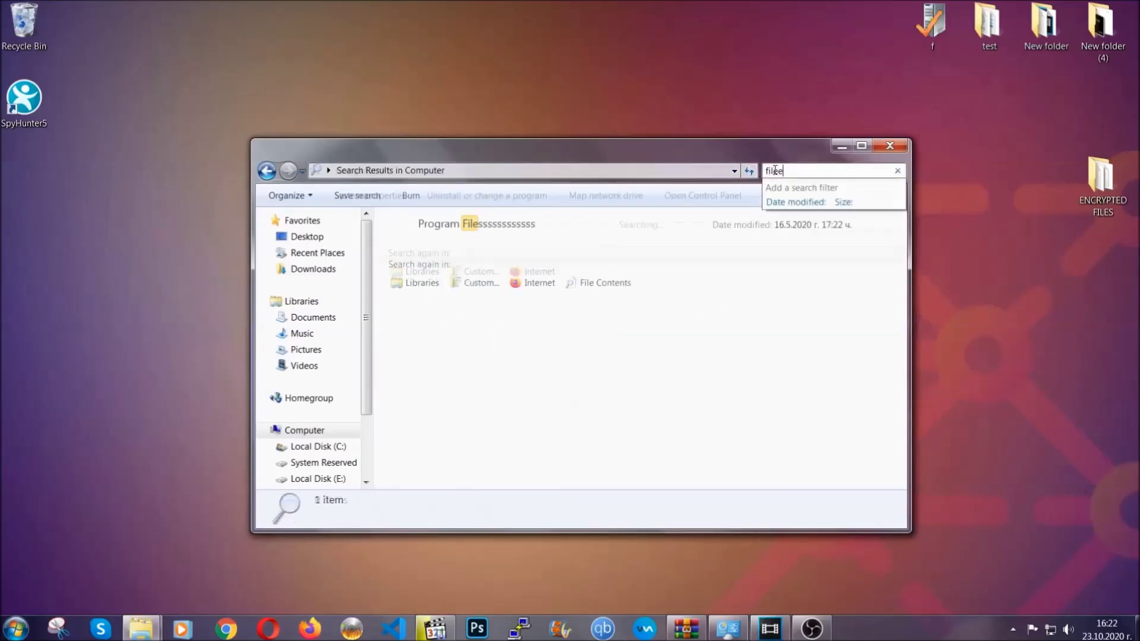
{"action": "type", "text": "extension:exe "}
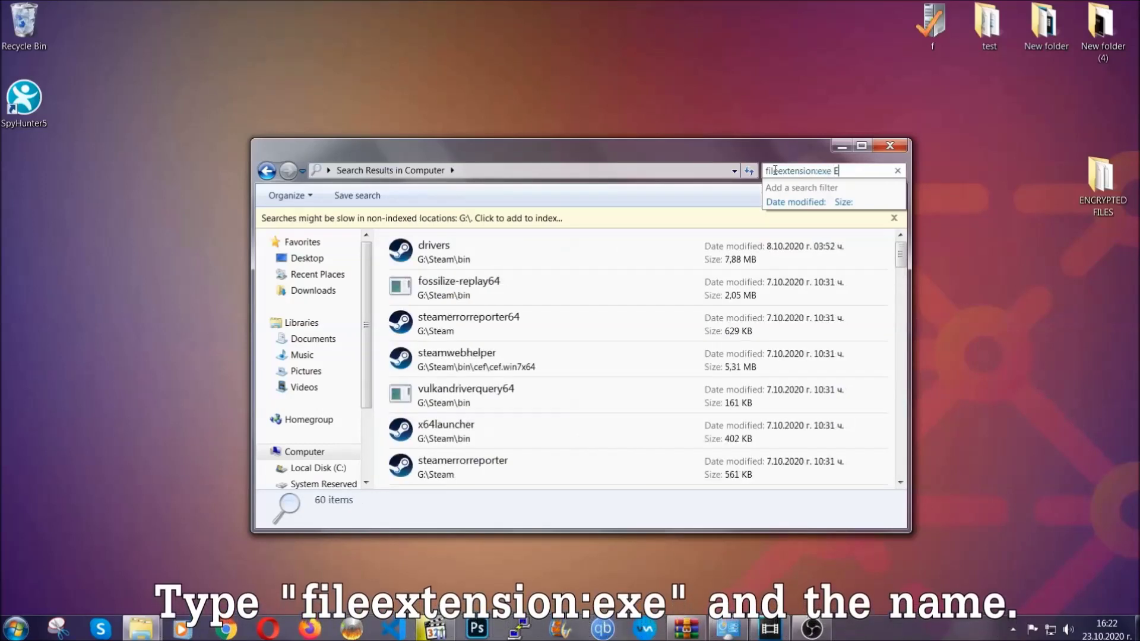
{"action": "type", "text": "Example Virus Name"}
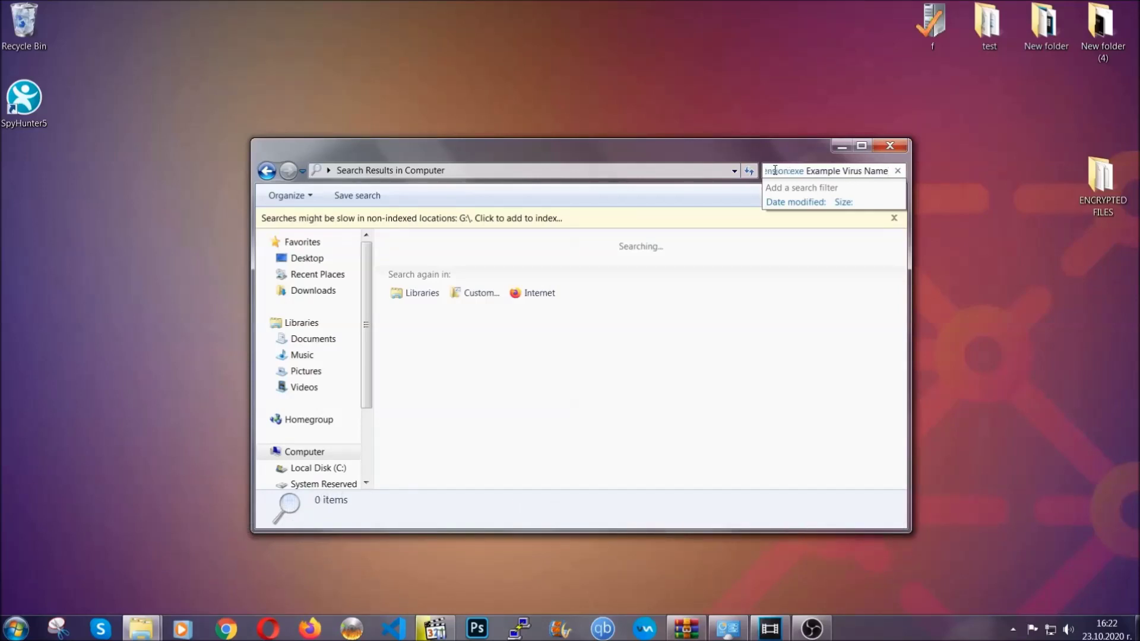
{"action": "key", "text": "Return"}
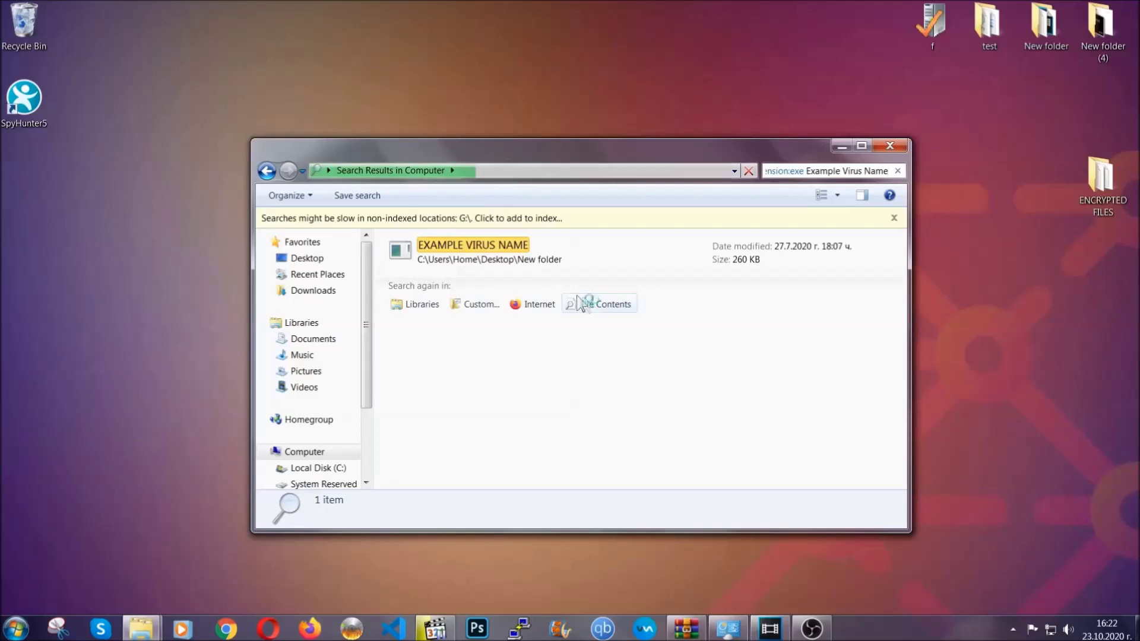
- Delete the EXAMPLE VIRUS NAME file to the Recycle Bin and close Explorer
{"action": "left_click", "coordinate": [498, 242]}
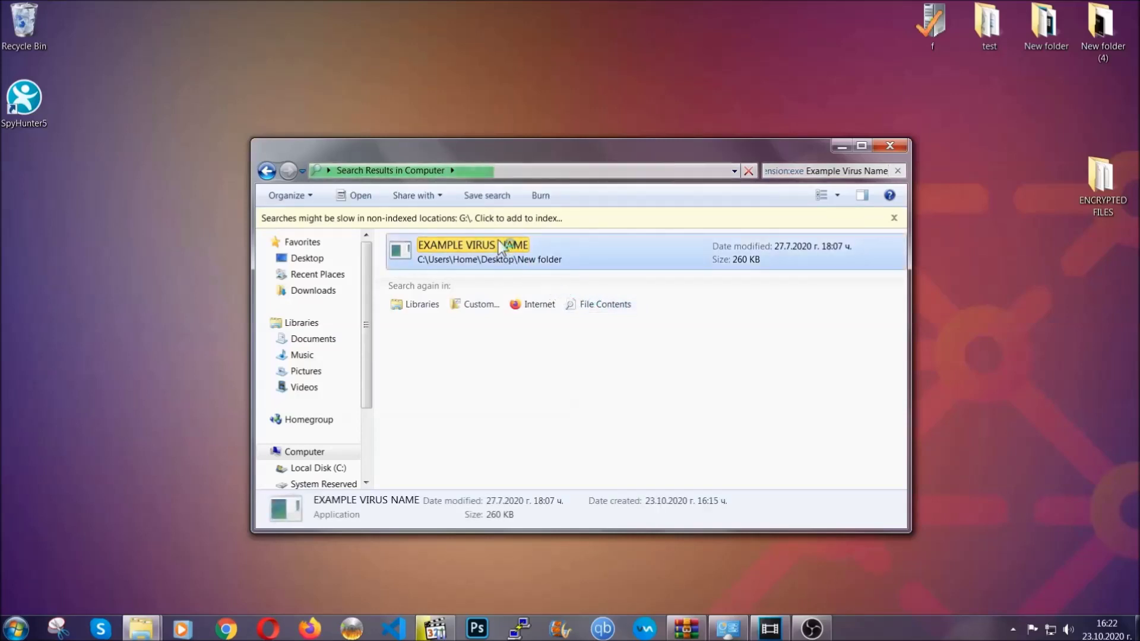
{"action": "right_click", "coordinate": [499, 243]}
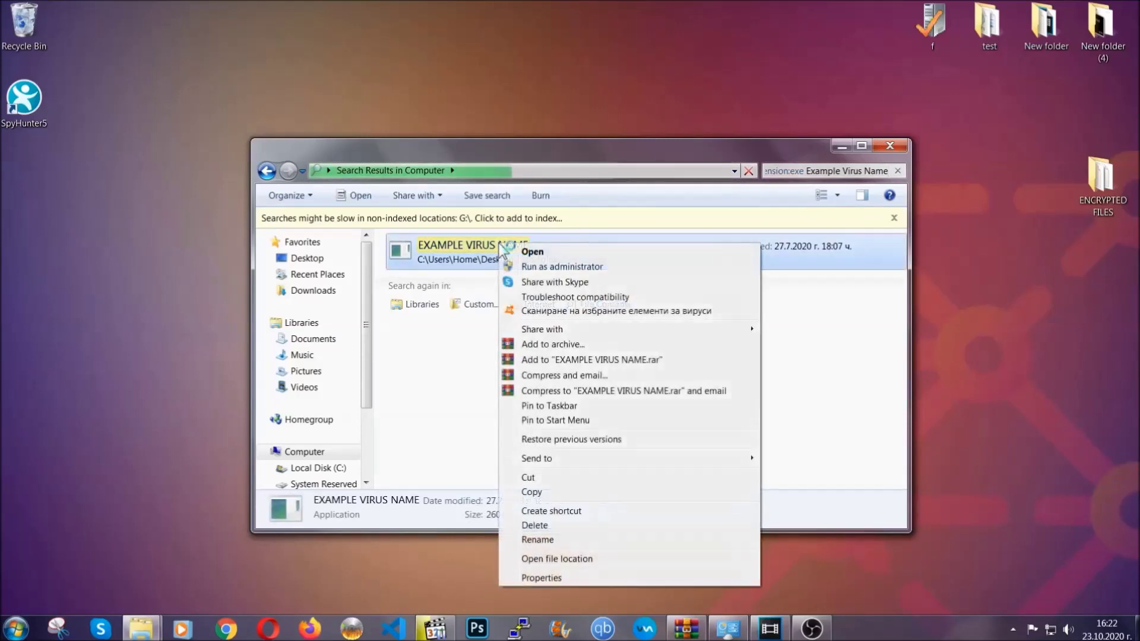
{"action": "left_click", "coordinate": [549, 525]}
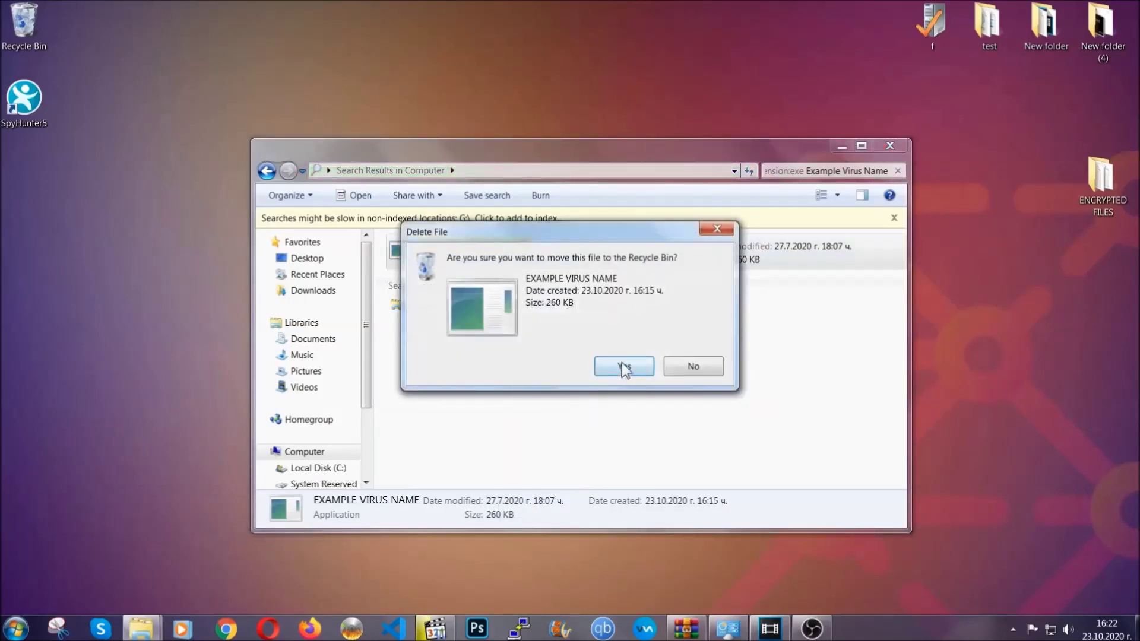
{"action": "left_click", "coordinate": [623, 367]}
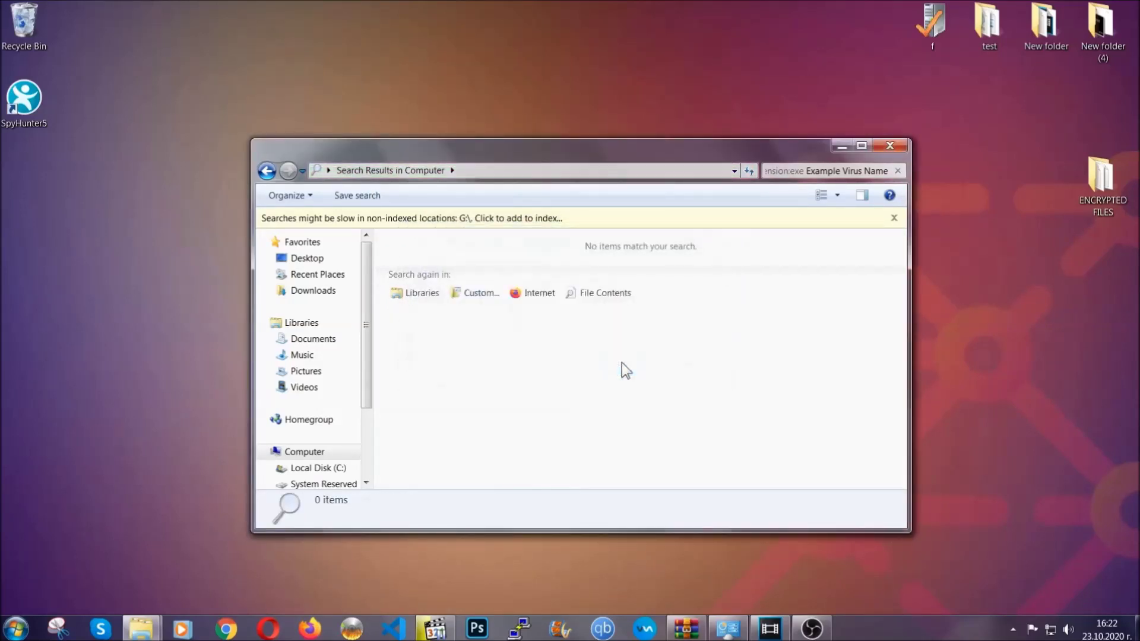
{"action": "left_click", "coordinate": [890, 145]}
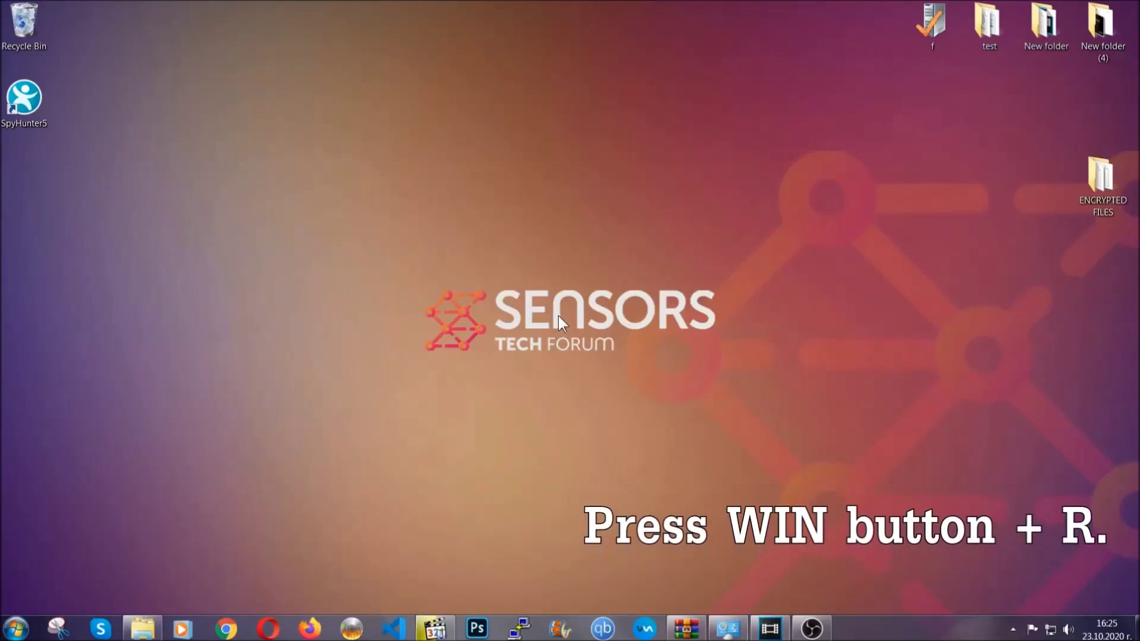
- Run REGEDIT from the Win+R Run dialog, replacing the old cmd entry
{"action": "key", "text": "super+r"}
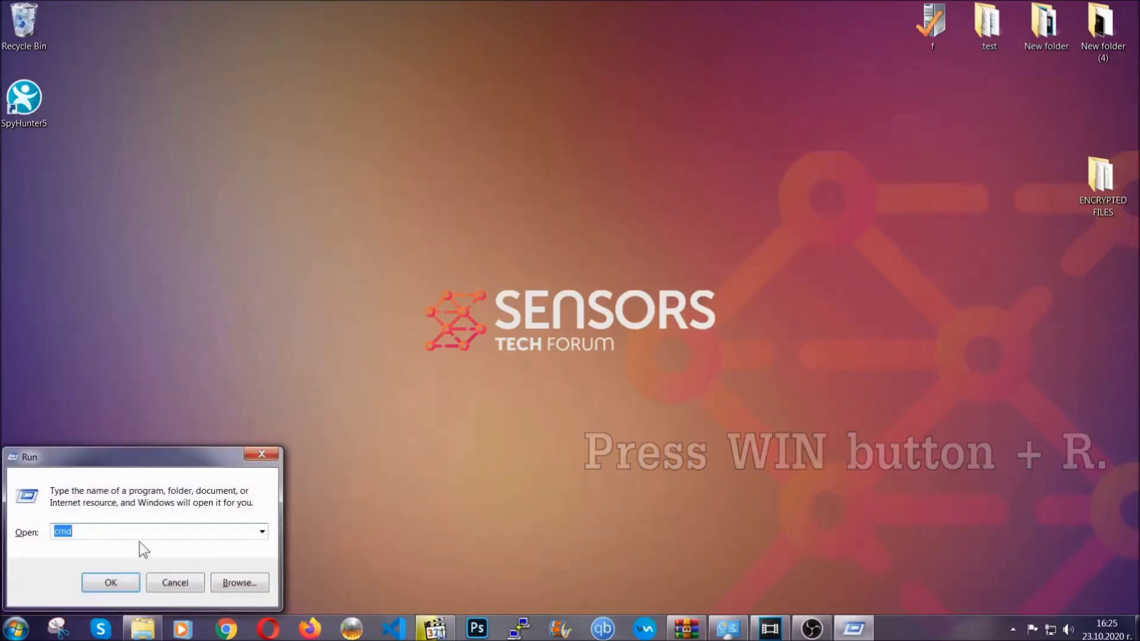
{"action": "left_click", "coordinate": [108, 537]}
{"action": "double_click", "coordinate": [107, 540]}
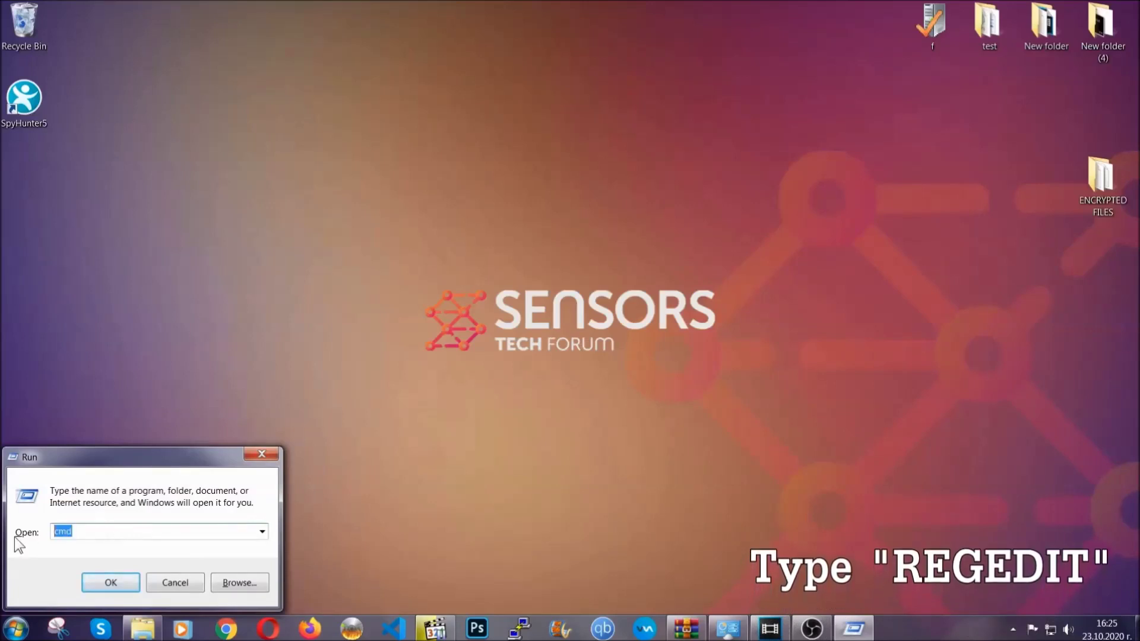
{"action": "type", "text": "REGEDIT"}
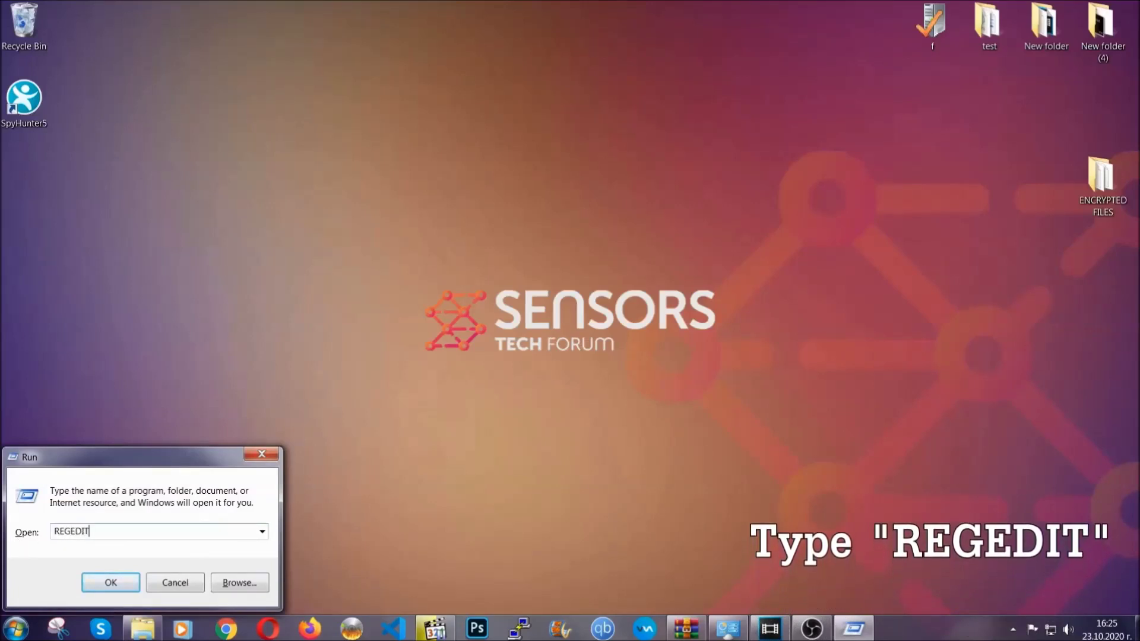
{"action": "left_click", "coordinate": [83, 582]}
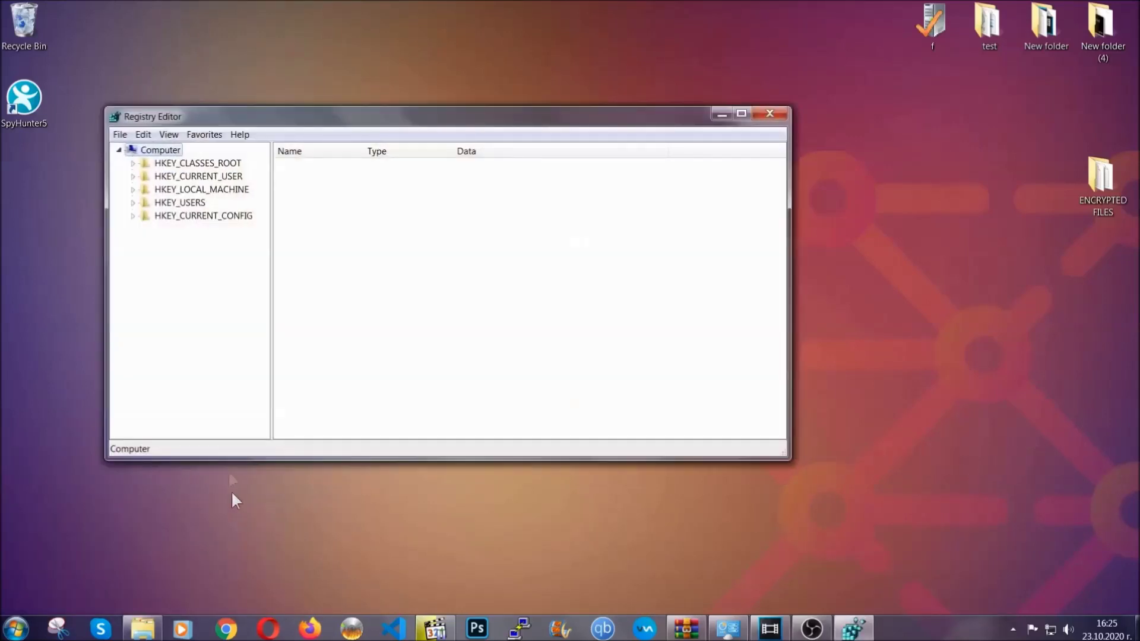
- Export the entire registry to the Desktop as BACKUP.reg
{"action": "left_click", "coordinate": [120, 135]}
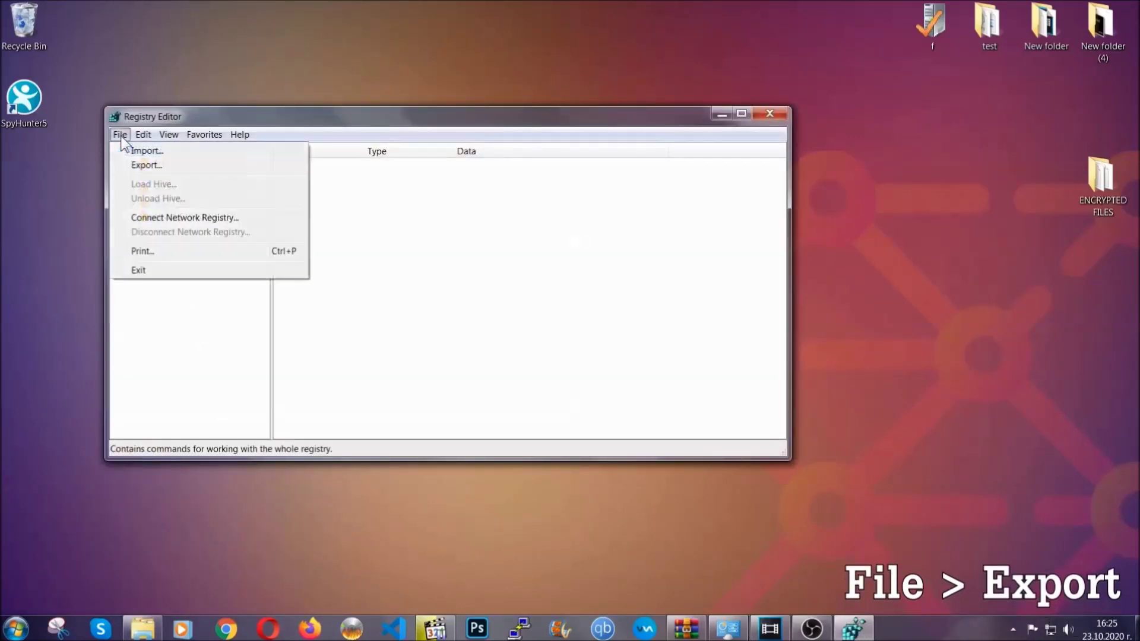
{"action": "left_click", "coordinate": [147, 164]}
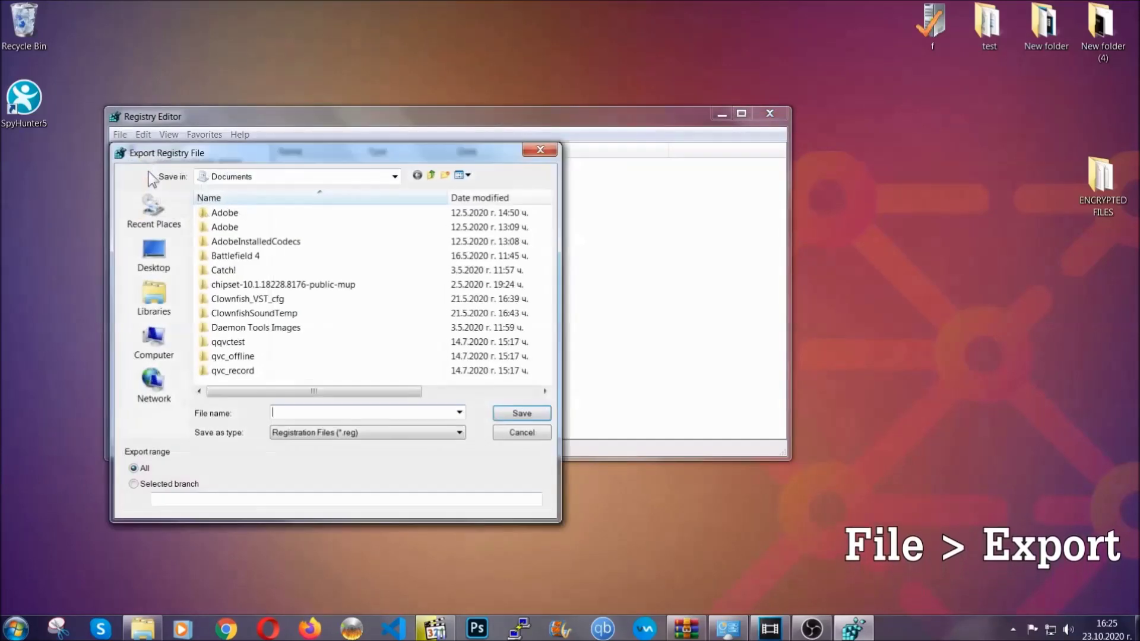
{"action": "left_click", "coordinate": [150, 254]}
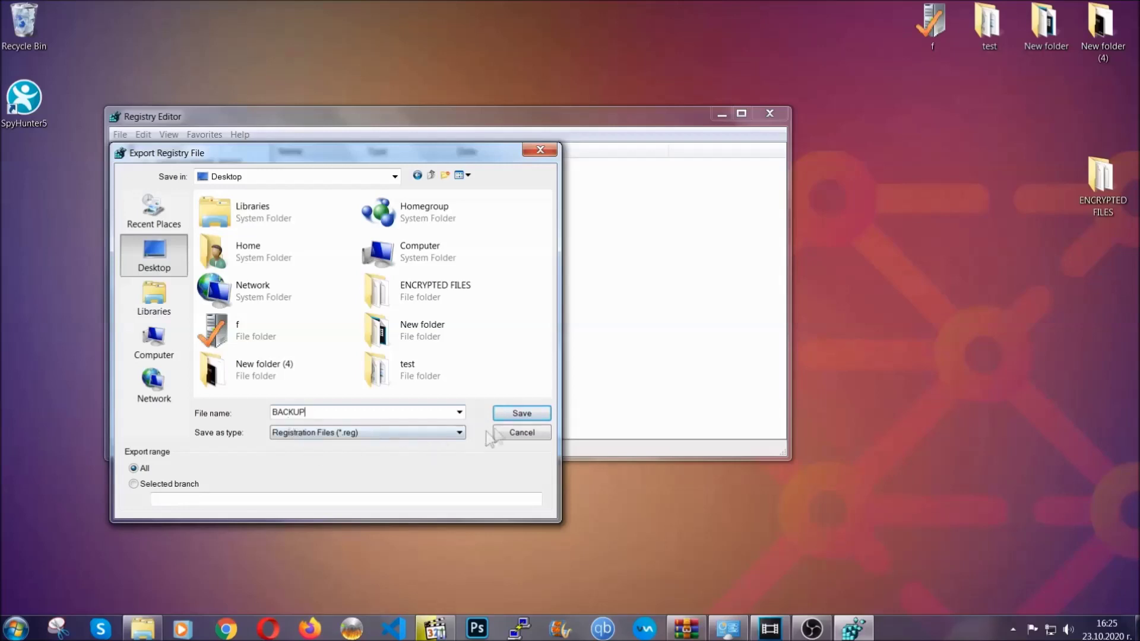
{"action": "left_click", "coordinate": [515, 415]}
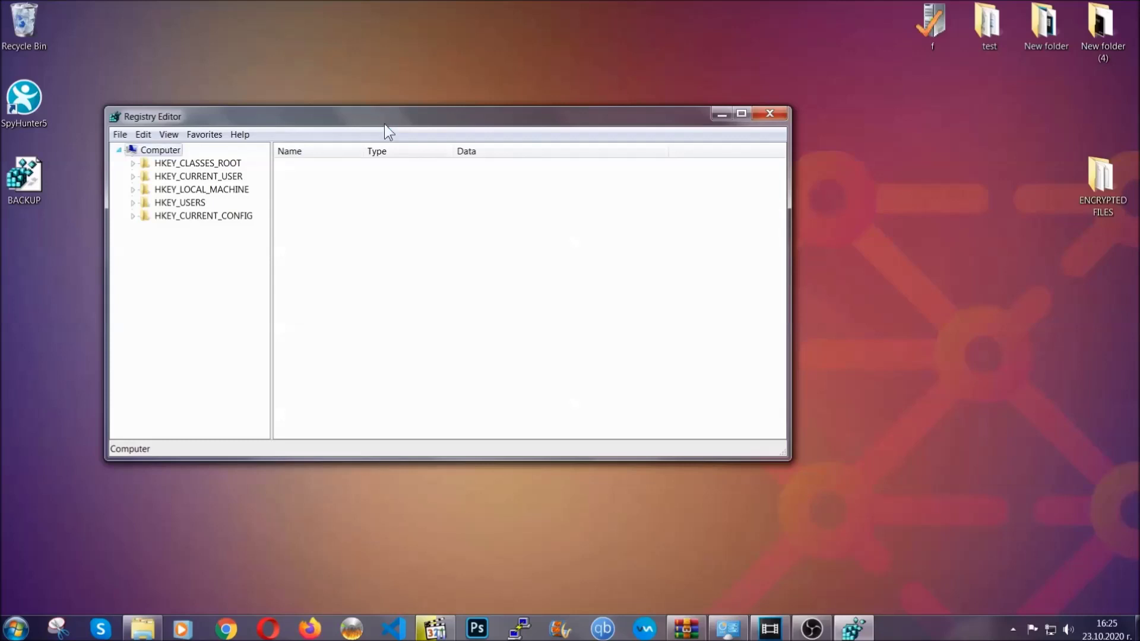
{"action": "left_click_drag", "start_coordinate": [384, 123], "coordinate": [496, 159]}
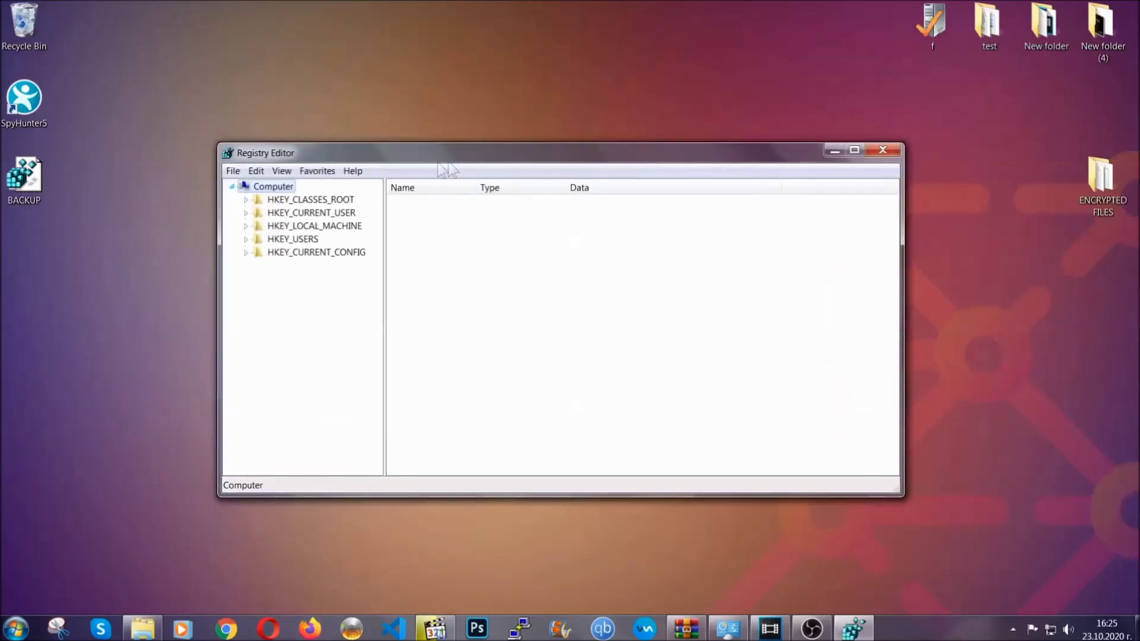
- Bring up Find with Ctrl+F and enter RunOnce as the key search term
{"action": "left_click", "coordinate": [232, 173]}
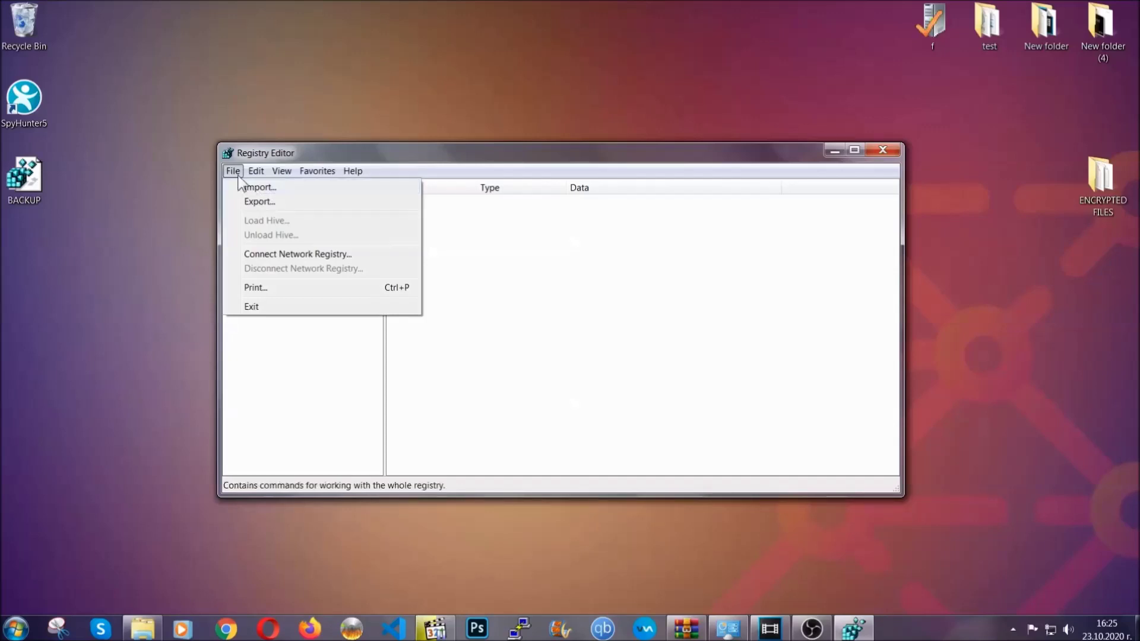
{"action": "left_click", "coordinate": [233, 171]}
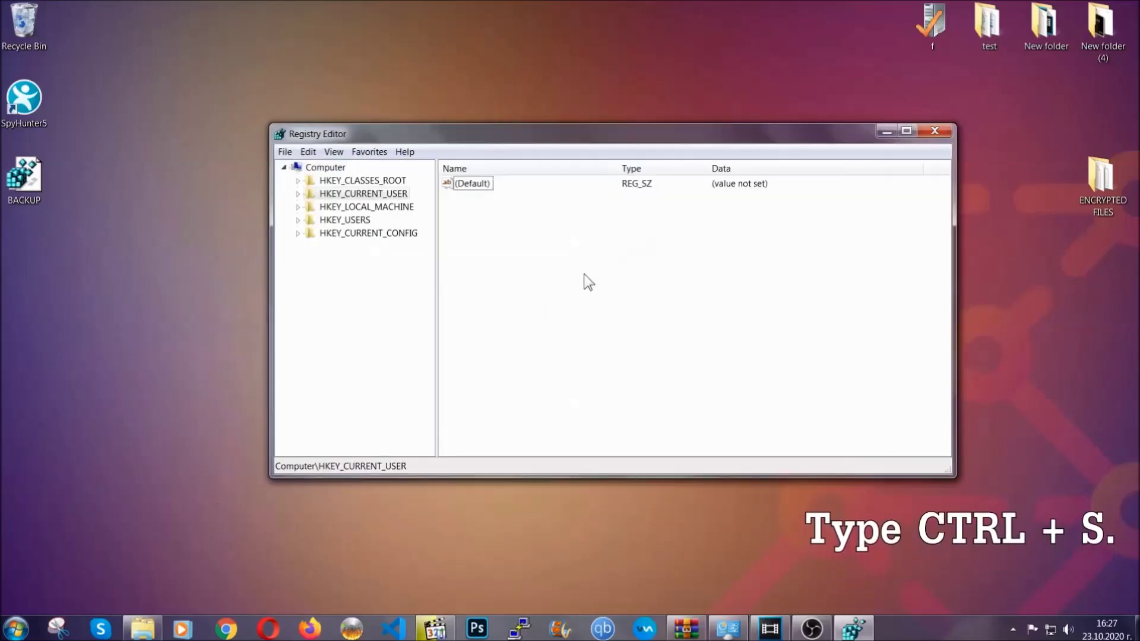
{"action": "key", "text": "ctrl+f"}
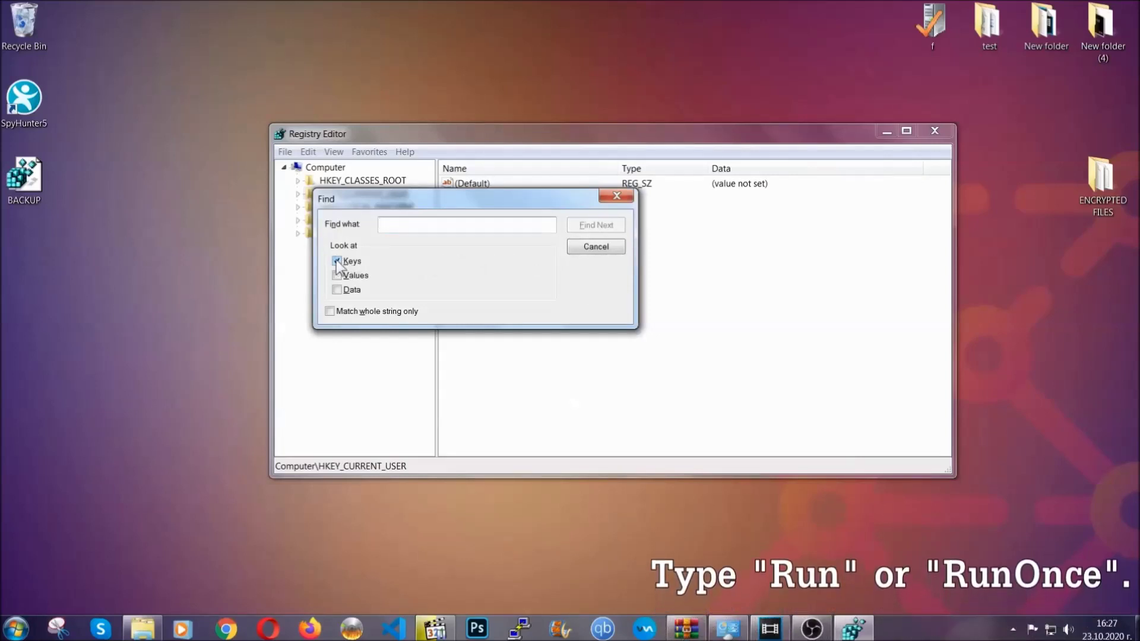
{"action": "type", "text": "R"}
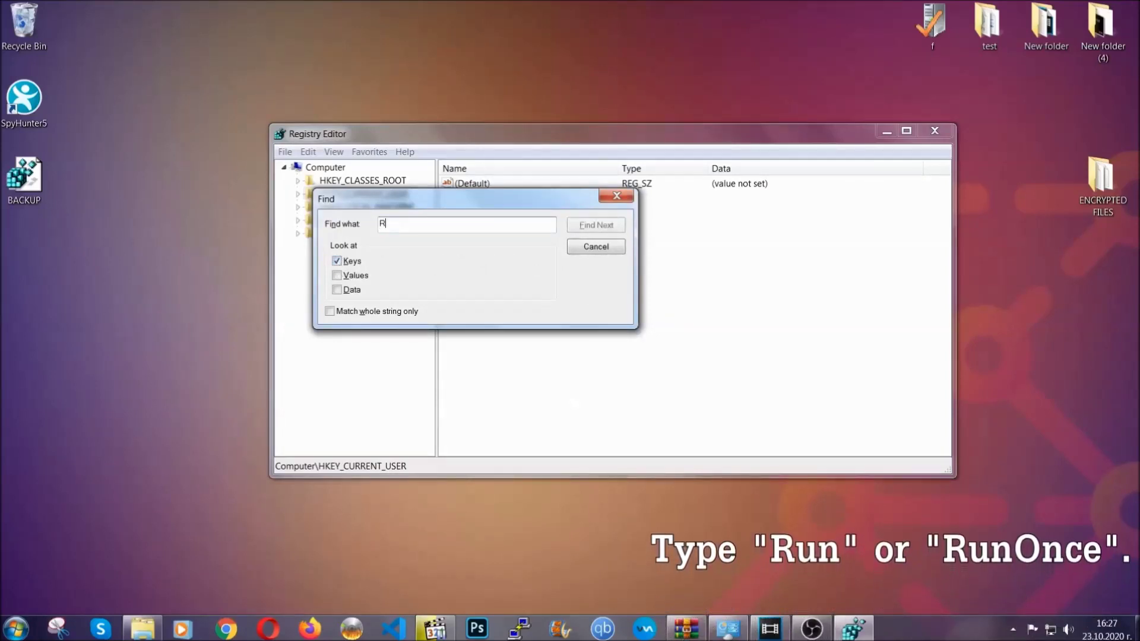
{"action": "type", "text": "unOnce"}
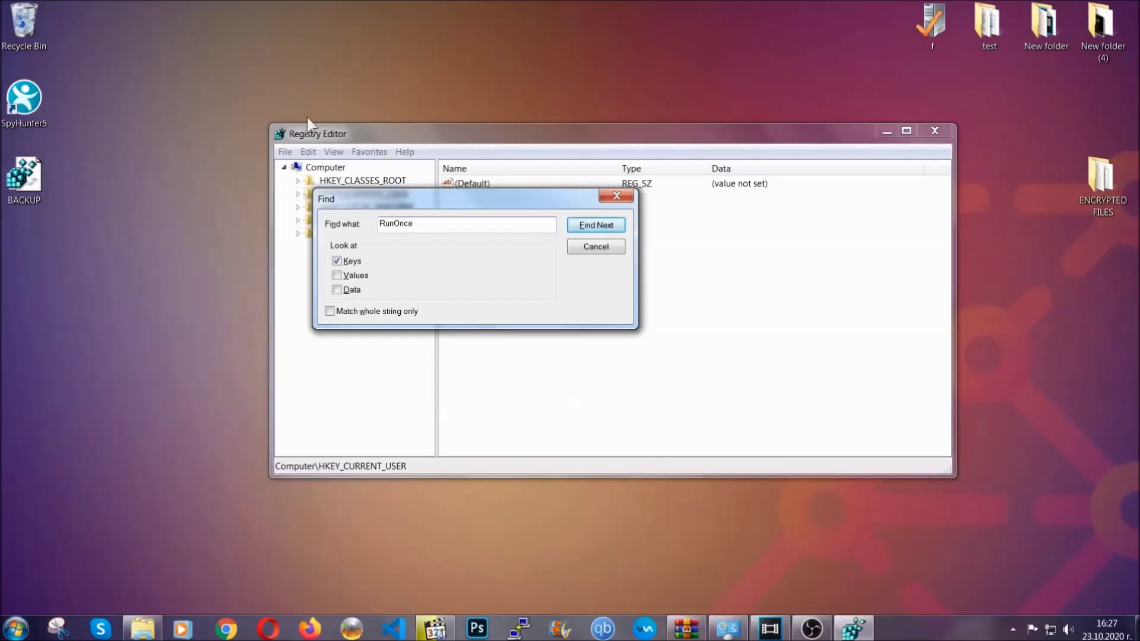
- Search for RunOnce and open the current user's Run key
{"action": "left_click", "coordinate": [596, 225]}
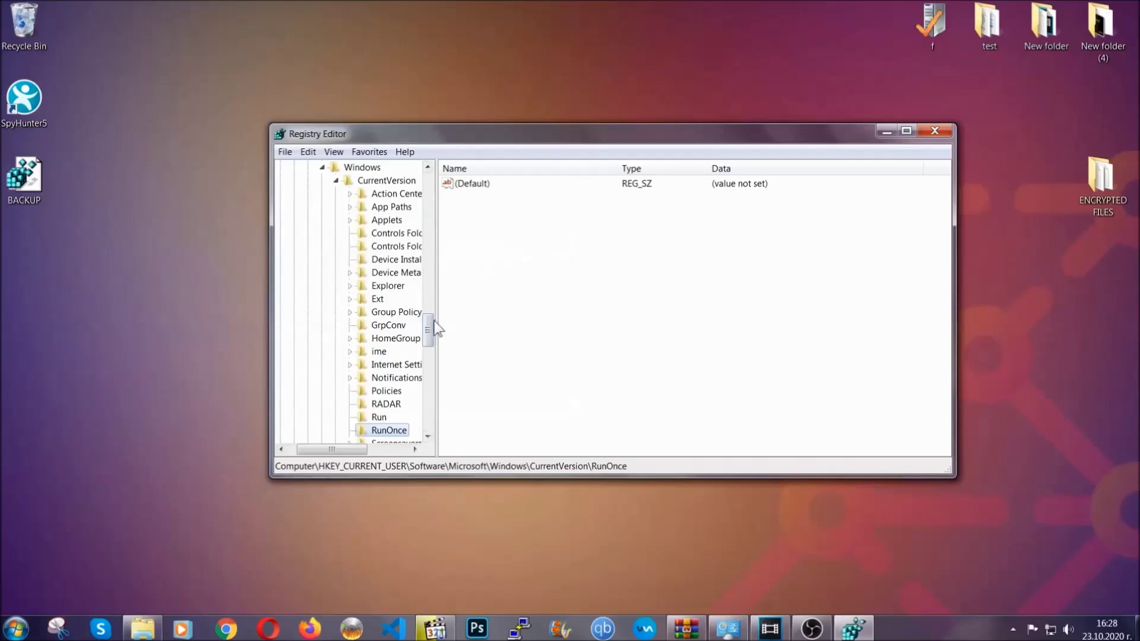
{"action": "left_click_drag", "start_coordinate": [432, 323], "coordinate": [429, 341]}
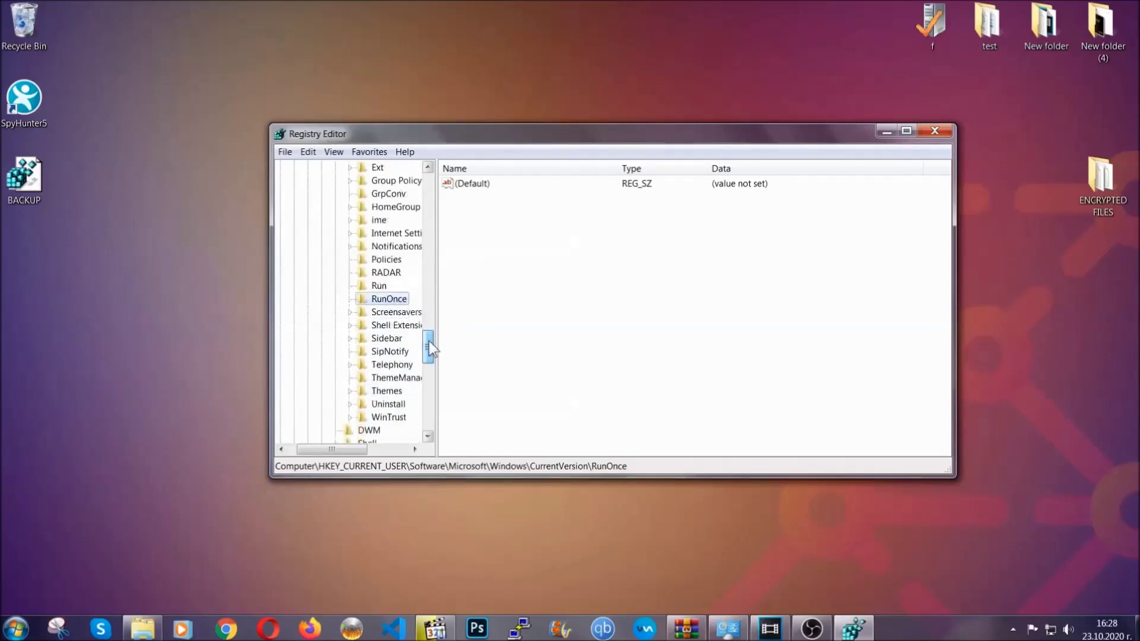
{"action": "left_click", "coordinate": [379, 285]}
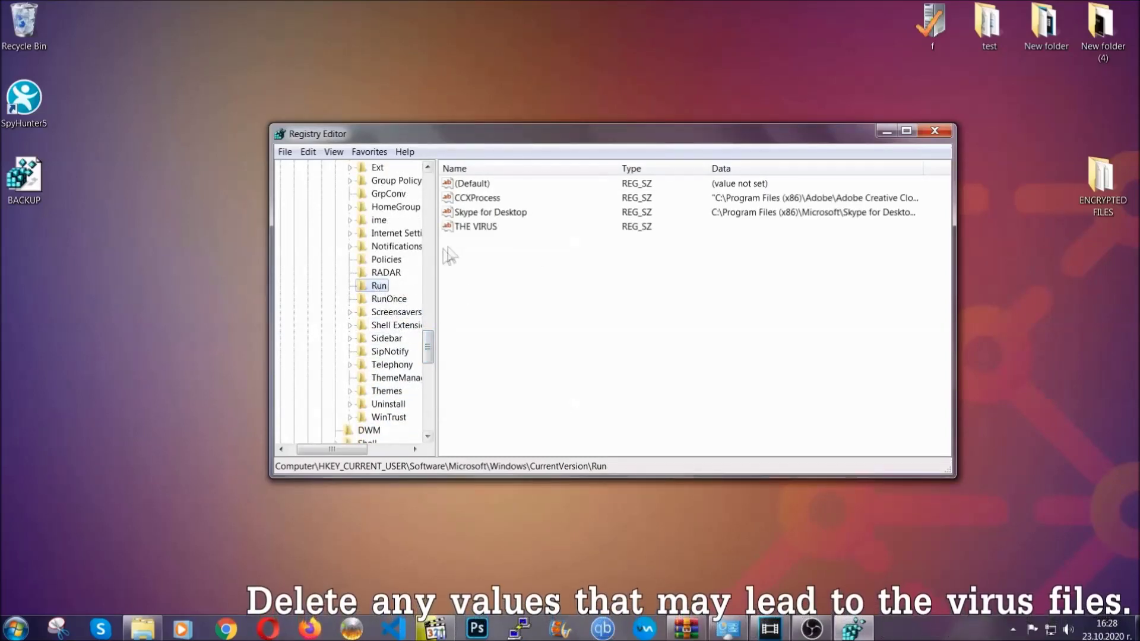
- Delete the THE VIRUS value from the Run key and close Registry Editor
{"action": "left_click", "coordinate": [468, 228]}
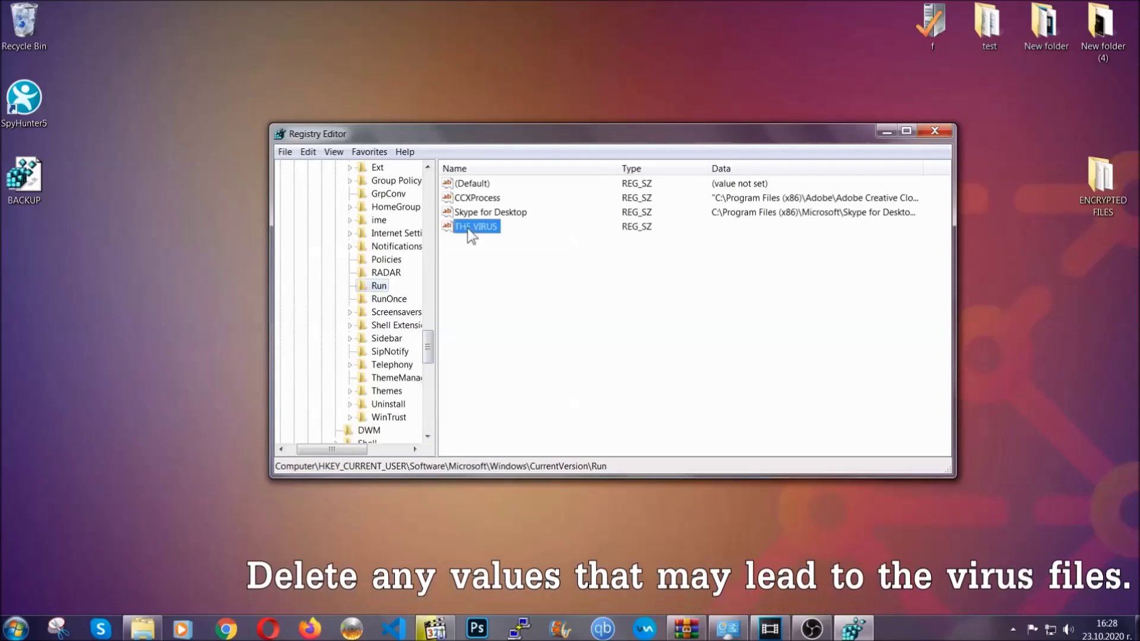
{"action": "right_click", "coordinate": [468, 228]}
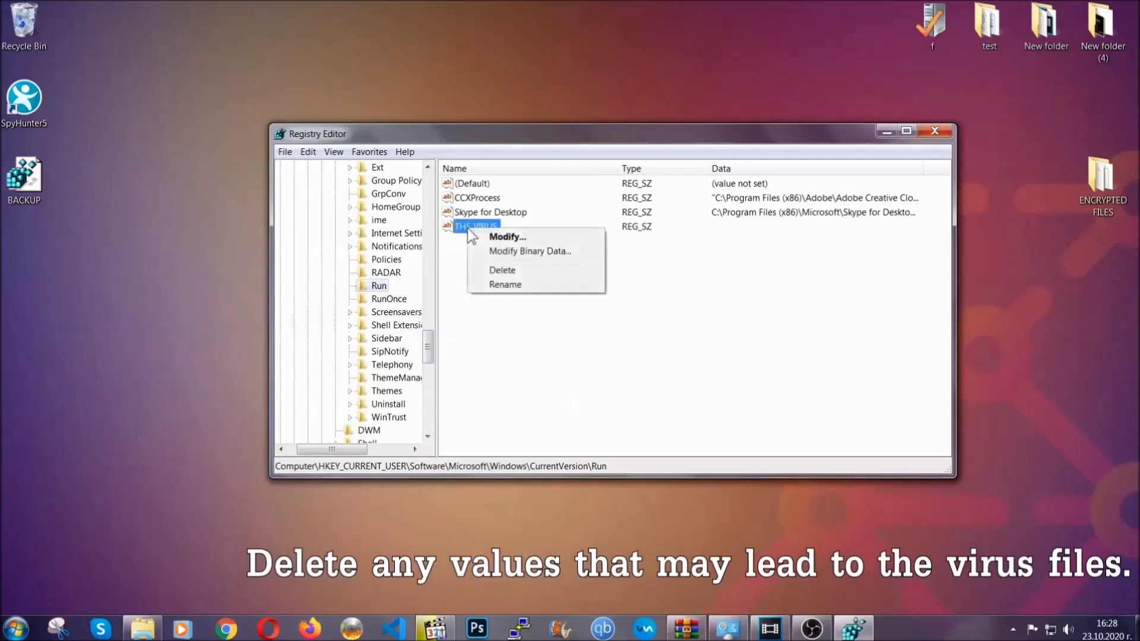
{"action": "left_click", "coordinate": [493, 270]}
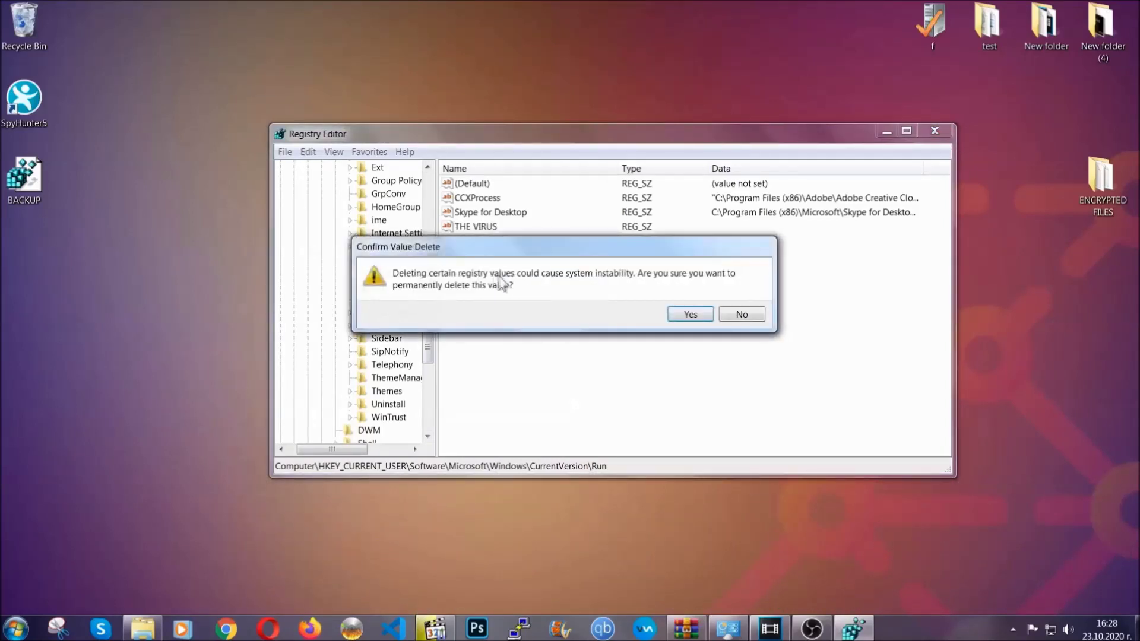
{"action": "left_click", "coordinate": [689, 315]}
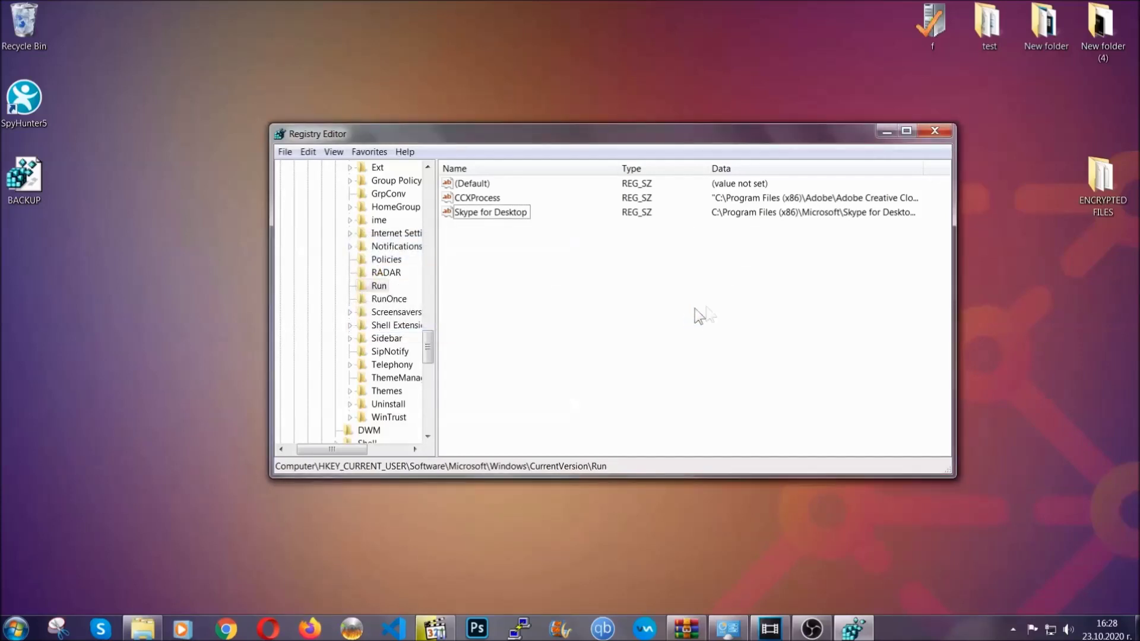
{"action": "left_click", "coordinate": [944, 129]}
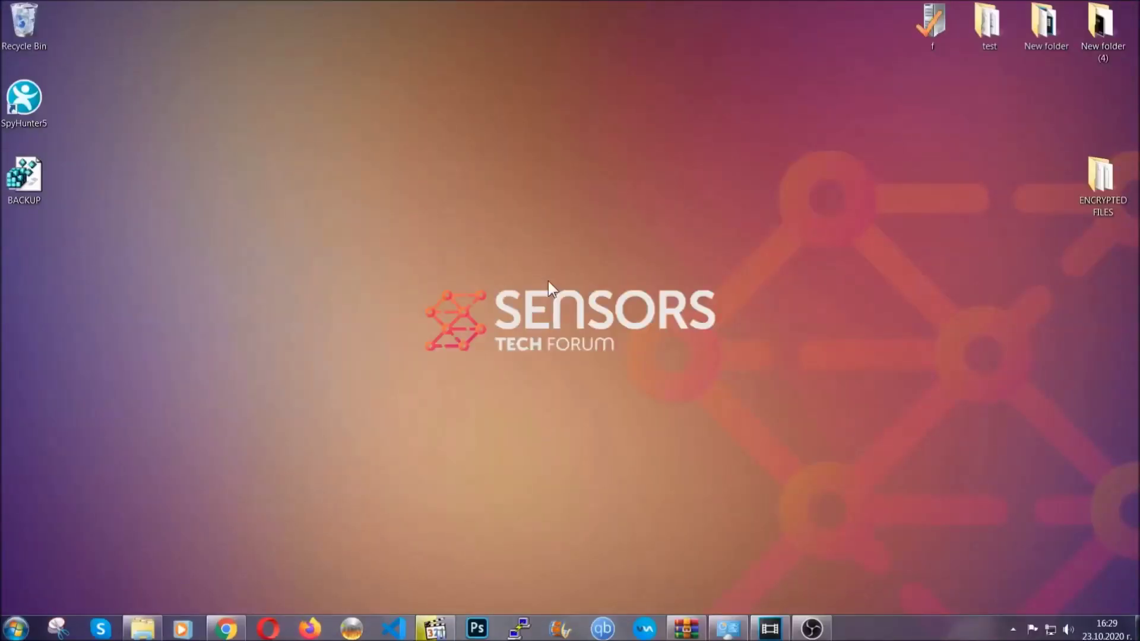
- In the SensorsTechForum restore-files article, expand Method 2: Windows Backup & System Recovery Services
{"action": "left_click", "coordinate": [226, 631]}
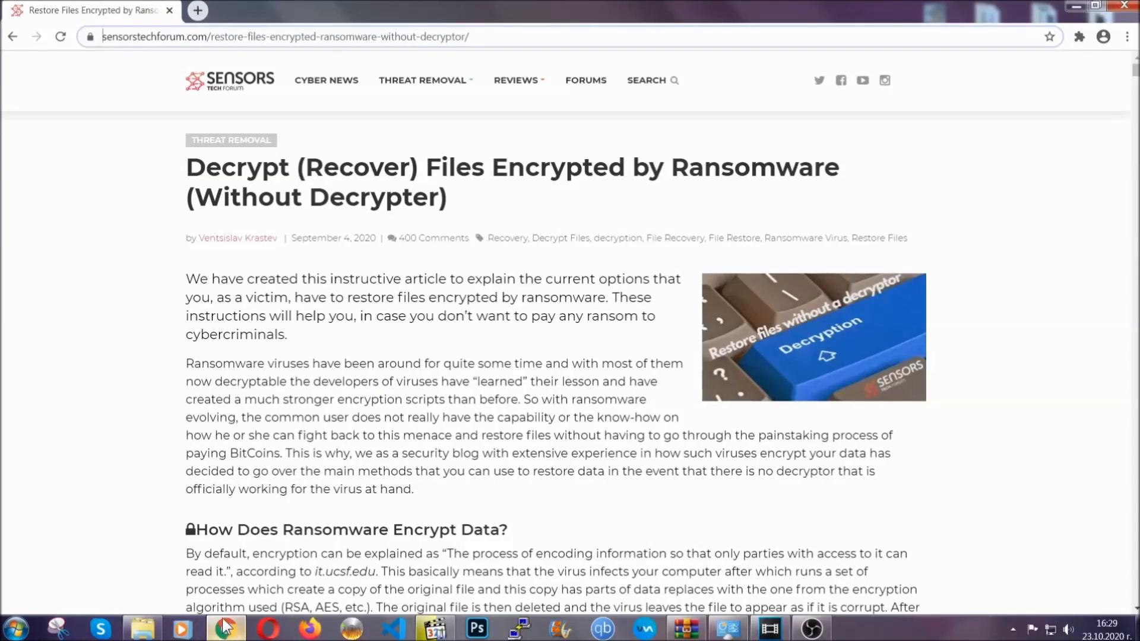
{"action": "left_click_drag", "start_coordinate": [103, 37], "coordinate": [514, 41]}
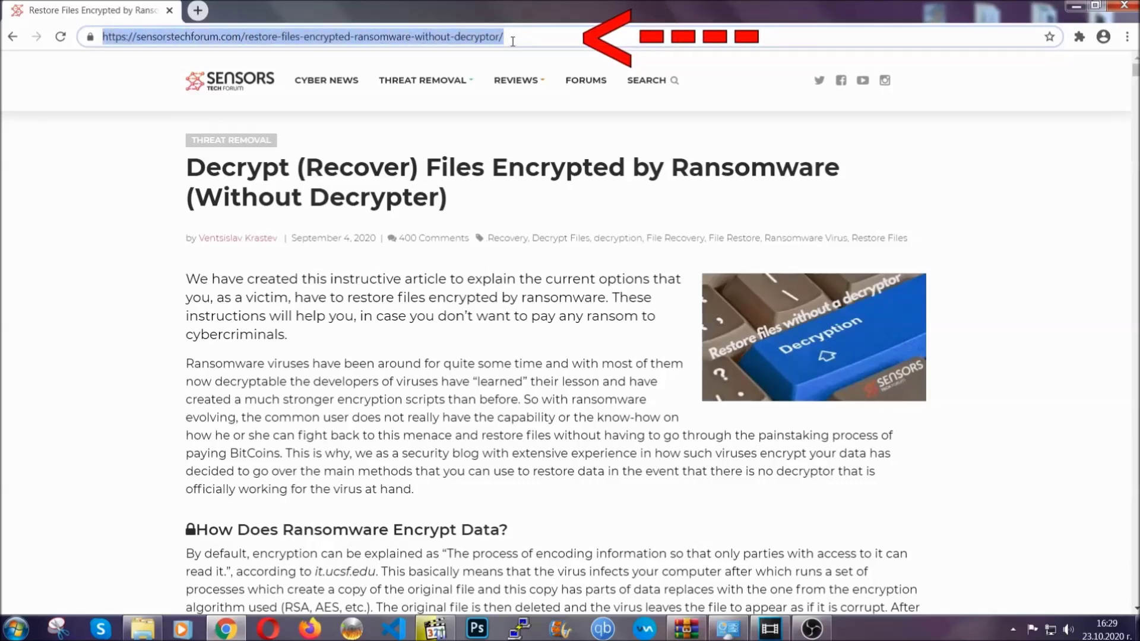
{"action": "mouse_move", "coordinate": [516, 83]}
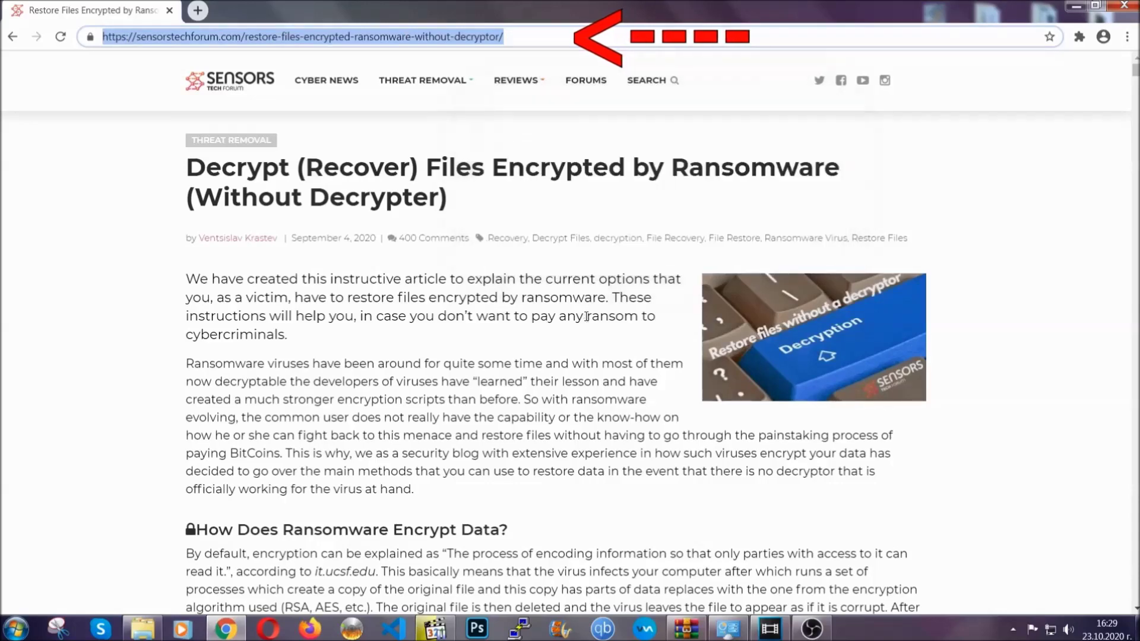
{"action": "scroll", "coordinate": [585, 324], "scroll_direction": "down", "scroll_amount": 5}
{"action": "scroll", "coordinate": [585, 323], "scroll_direction": "down", "scroll_amount": 6}
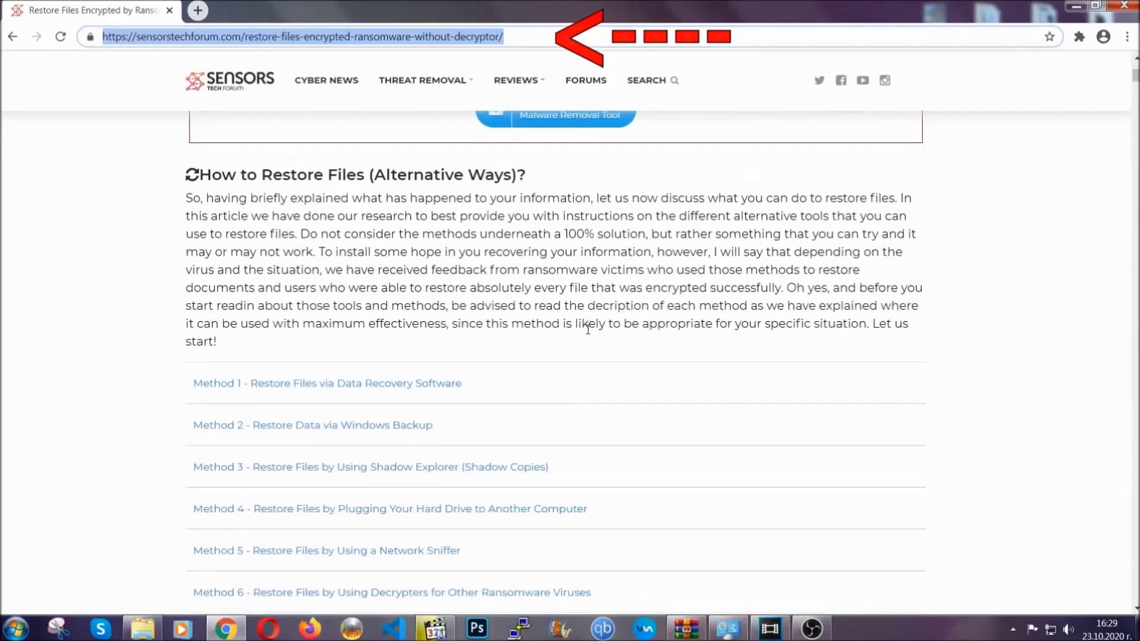
{"action": "scroll", "coordinate": [587, 325], "scroll_direction": "down", "scroll_amount": 4}
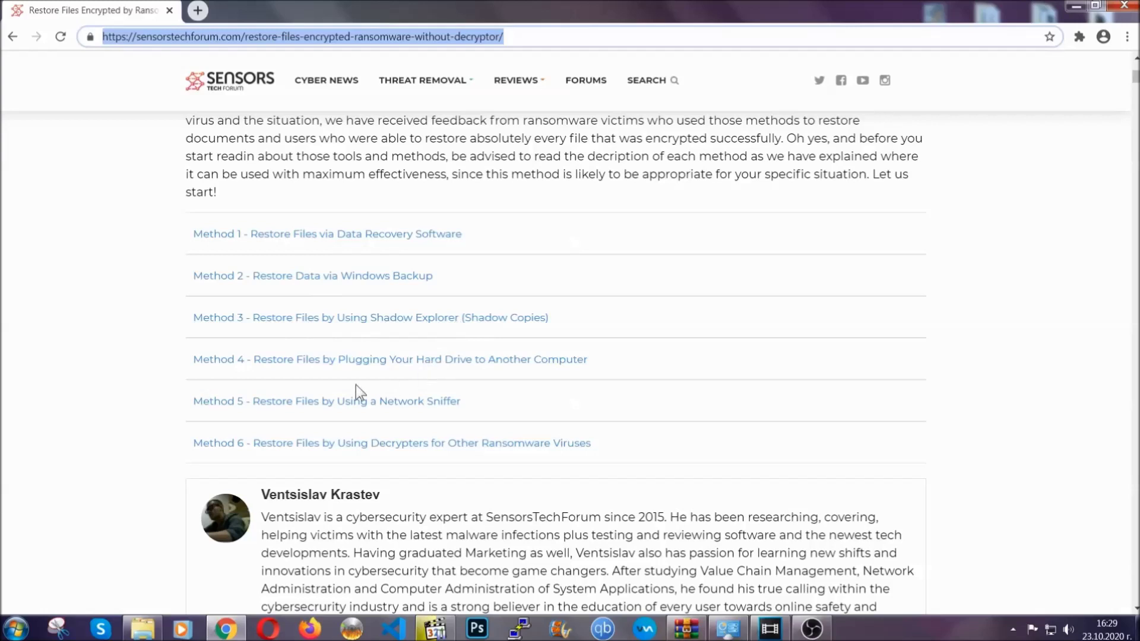
{"action": "left_click", "coordinate": [355, 275]}
- Review the Method 2 summary table and expand Windows Backup Steps 1, 2 and 3
{"action": "left_click_drag", "start_coordinate": [329, 358], "coordinate": [404, 451]}
{"action": "left_click", "coordinate": [405, 445]}
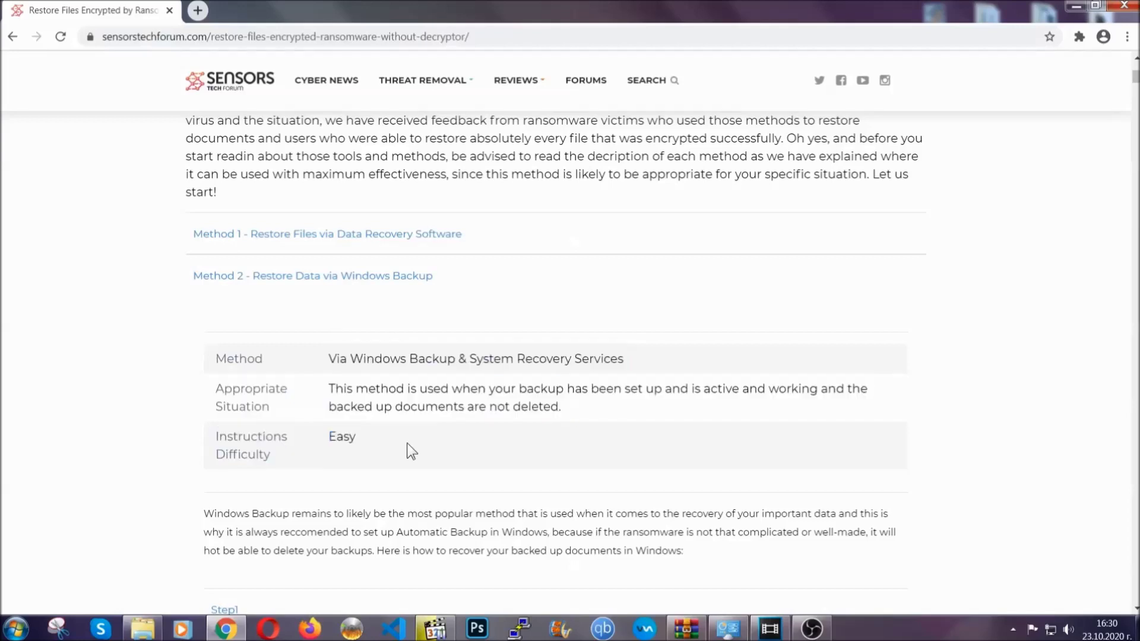
{"action": "scroll", "coordinate": [408, 443], "scroll_direction": "down", "scroll_amount": 4}
{"action": "scroll", "coordinate": [407, 443], "scroll_direction": "down", "scroll_amount": 1}
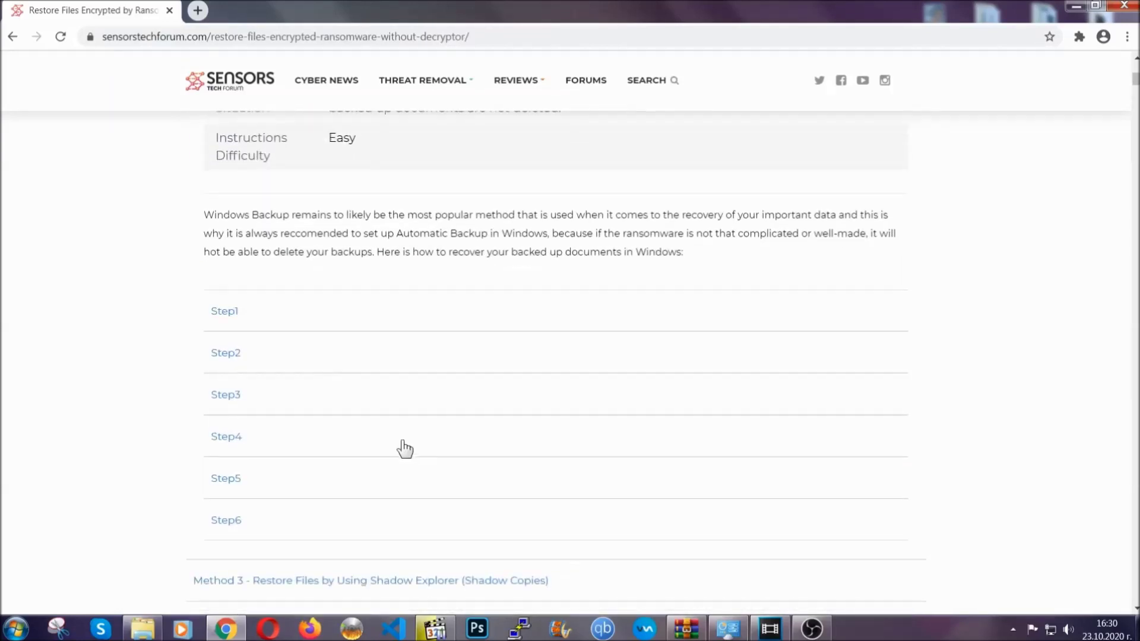
{"action": "left_click", "coordinate": [234, 311]}
{"action": "scroll", "coordinate": [535, 369], "scroll_direction": "down", "scroll_amount": 4}
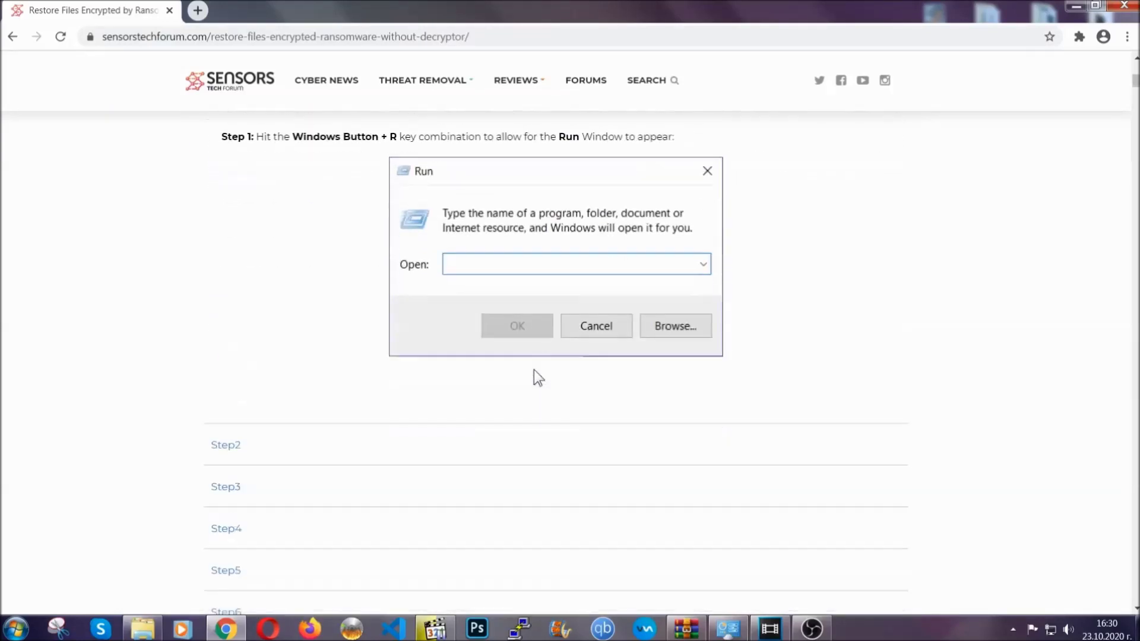
{"action": "left_click", "coordinate": [267, 373]}
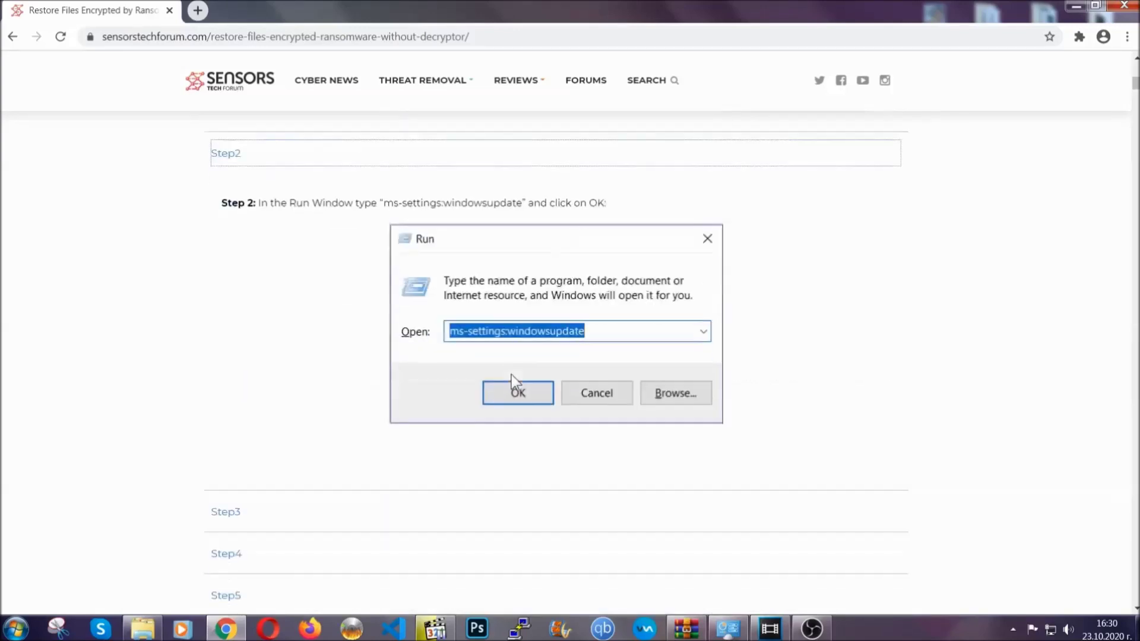
{"action": "left_click", "coordinate": [335, 432]}
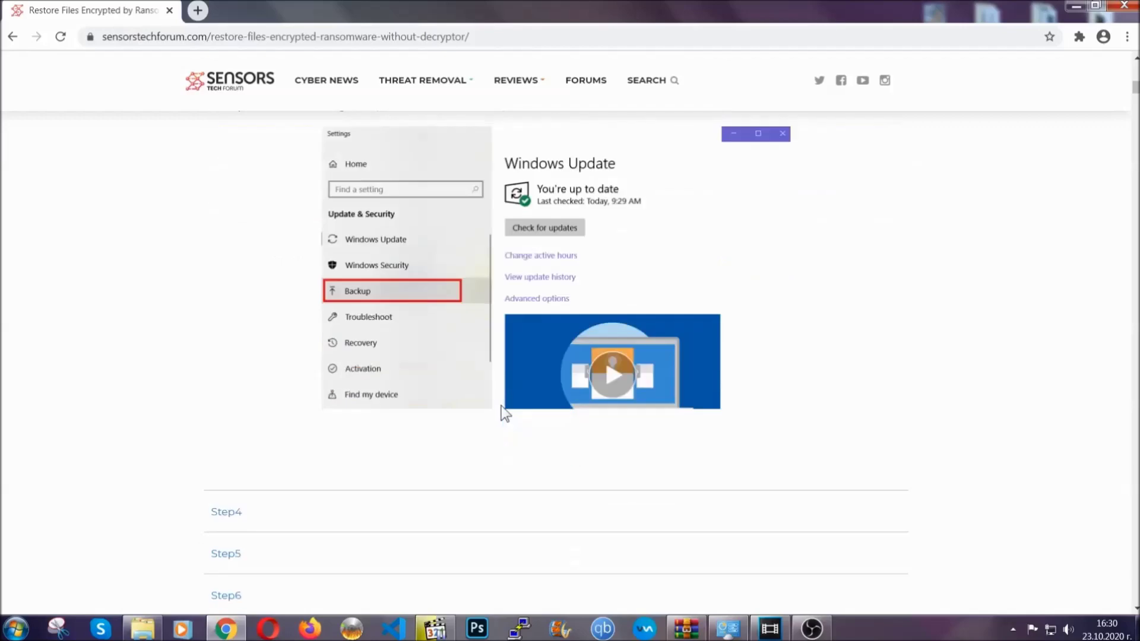
- Return to the top of the article and minimize Chrome to reveal the desktop
{"action": "scroll", "coordinate": [501, 407], "scroll_direction": "down", "scroll_amount": 8}
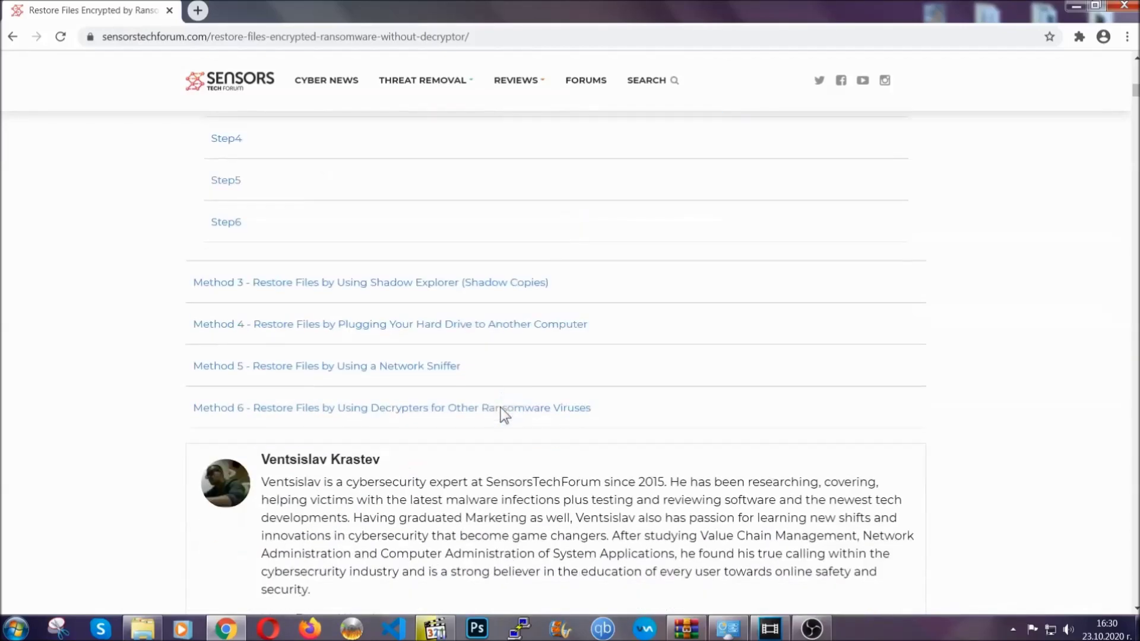
{"action": "scroll", "coordinate": [501, 407], "scroll_direction": "up", "scroll_amount": 20}
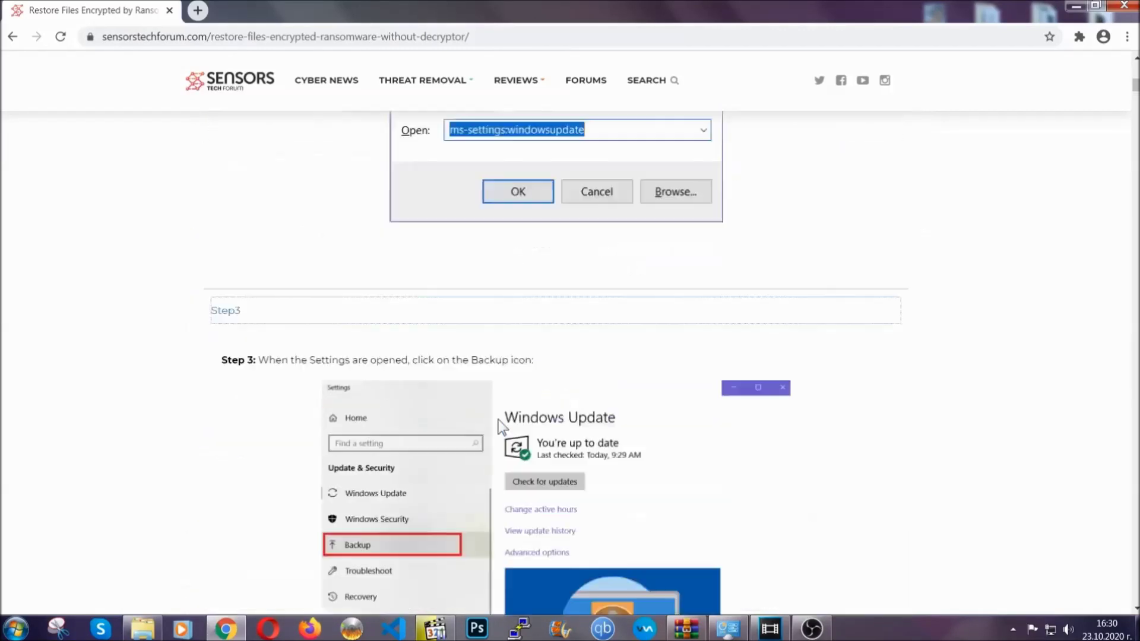
{"action": "scroll", "coordinate": [498, 425], "scroll_direction": "up", "scroll_amount": 5}
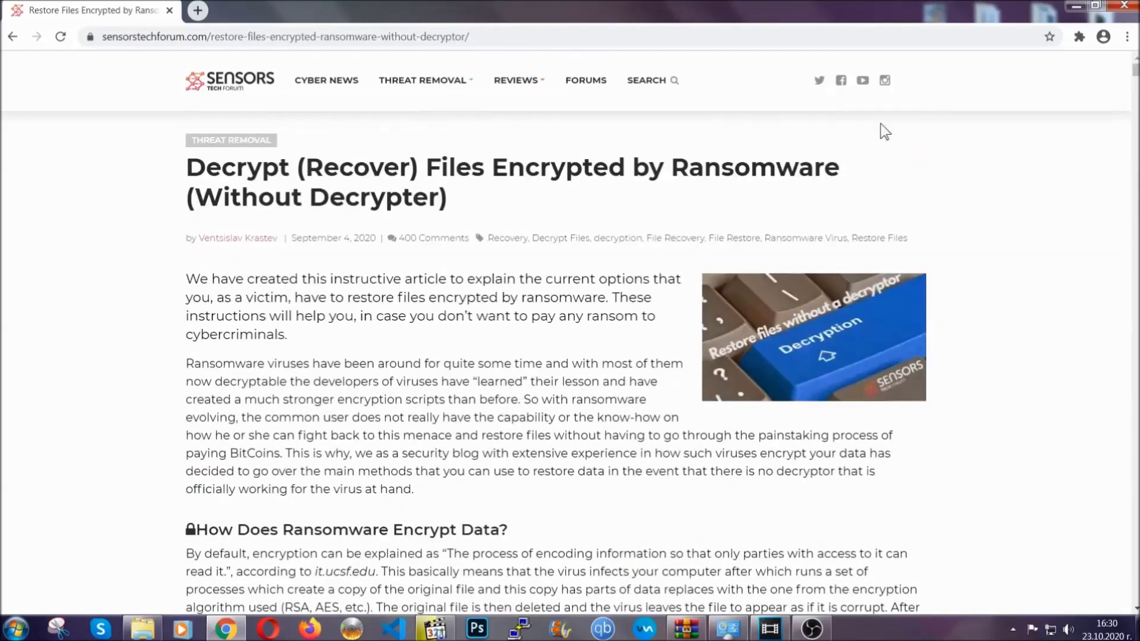
{"action": "left_click", "coordinate": [1073, 6]}
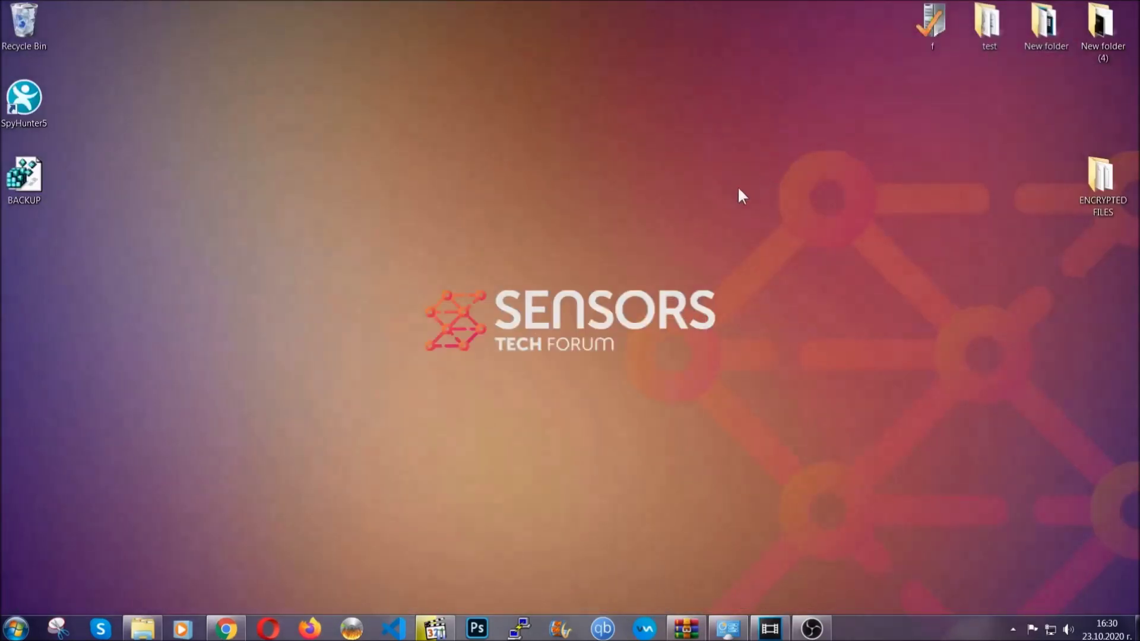